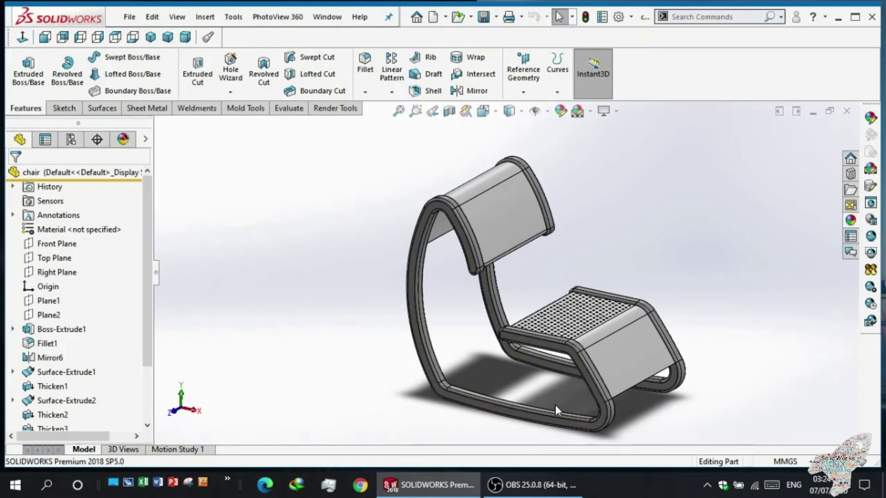
Orbit, zoom and fit the chair to inspect it from several sides.
scroll(549, 398, up, 1)
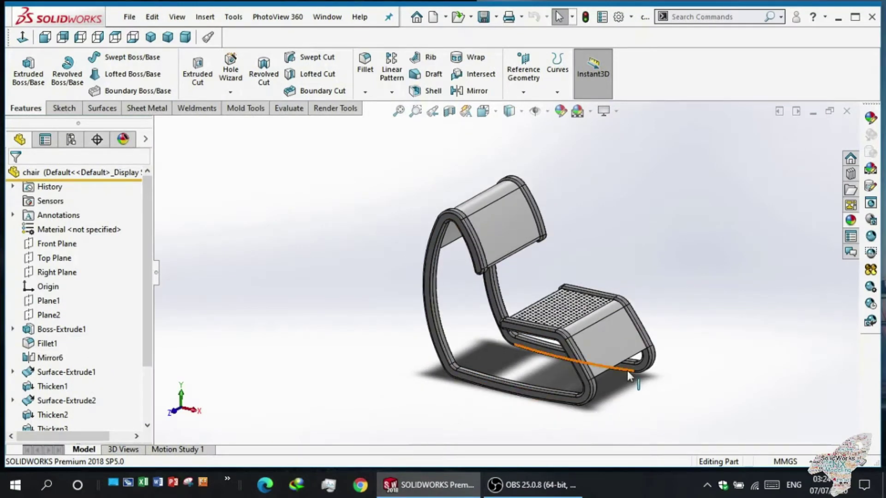
middle_drag(627, 370, 613, 388)
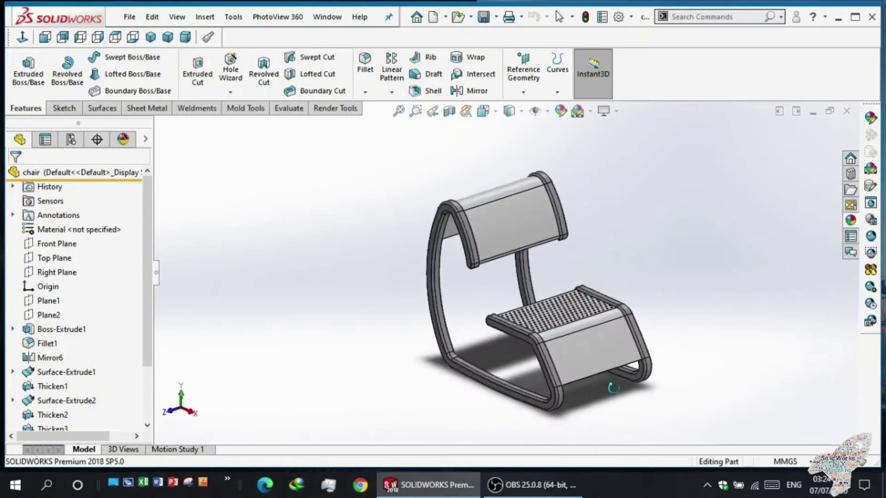
middle_drag(613, 388, 614, 389)
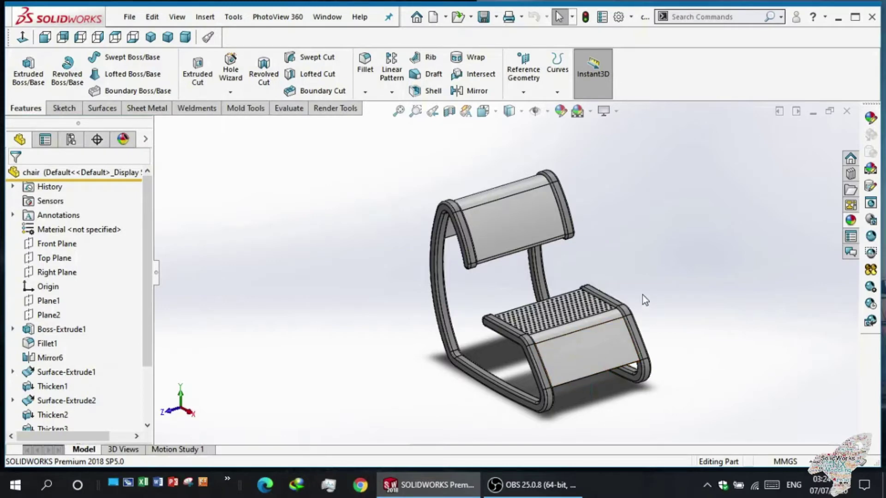
key(f)
scroll(478, 332, down, 1)
scroll(479, 330, down, 1)
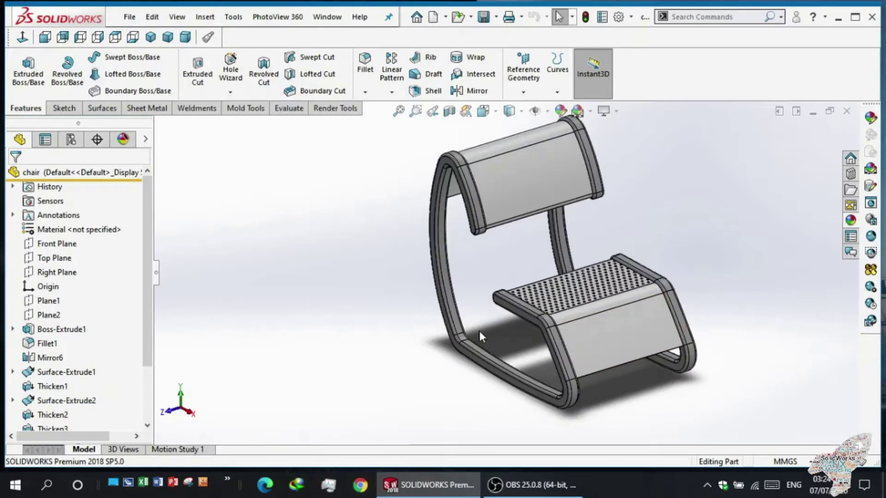
middle_drag(479, 331, 487, 329)
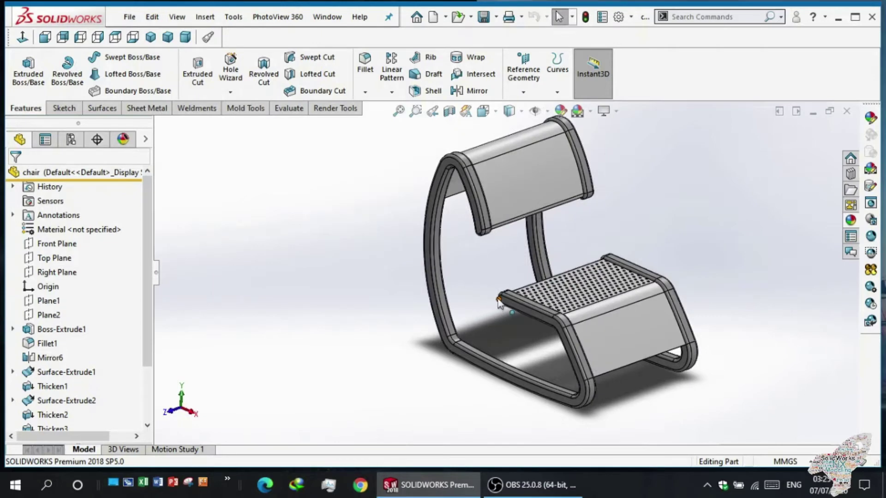
scroll(525, 241, up, 1)
scroll(504, 264, down, 2)
middle_drag(505, 265, 373, 328)
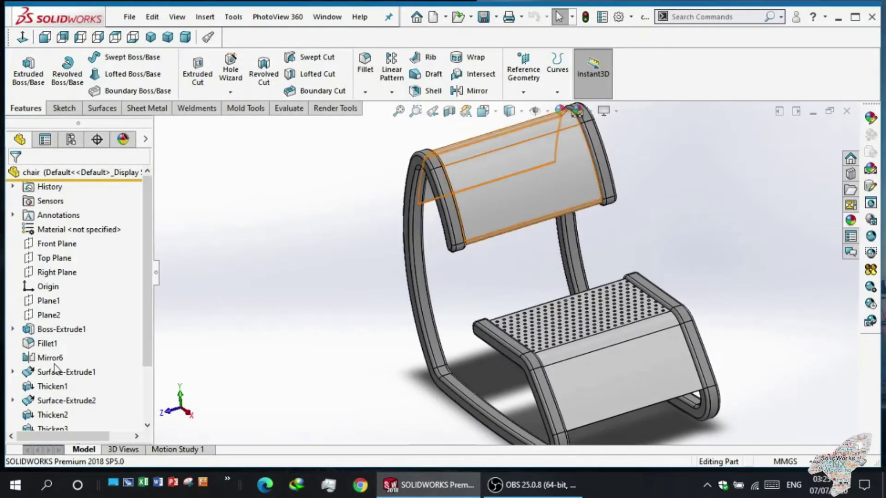
scroll(54, 383, down, 1)
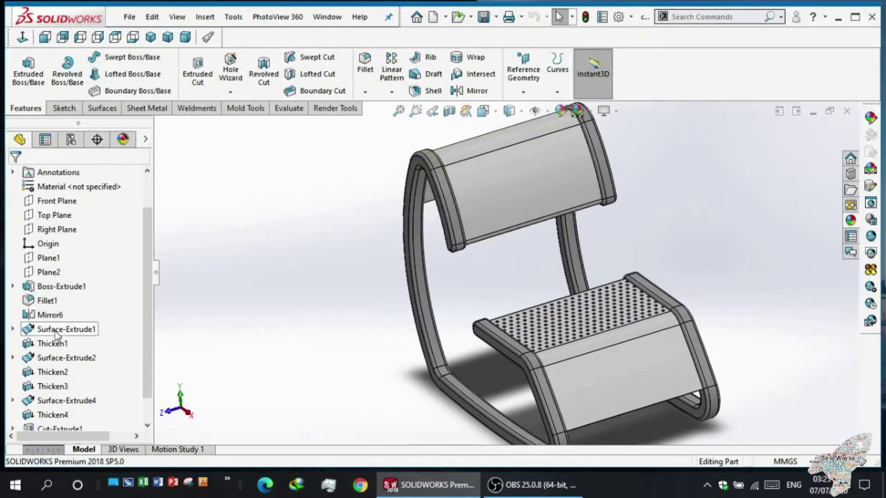
Review Plane1's definition, confirming its 300 mm offset from Front Plane.
click(43, 259)
right_click(43, 259)
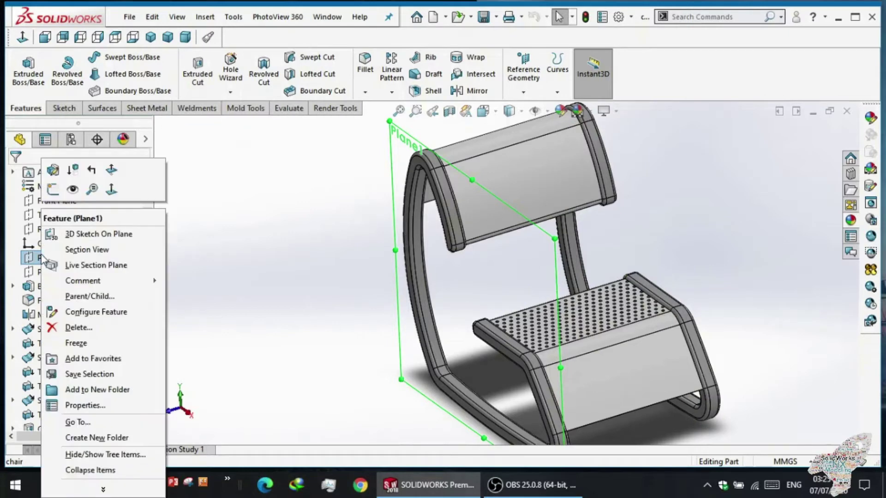
click(52, 189)
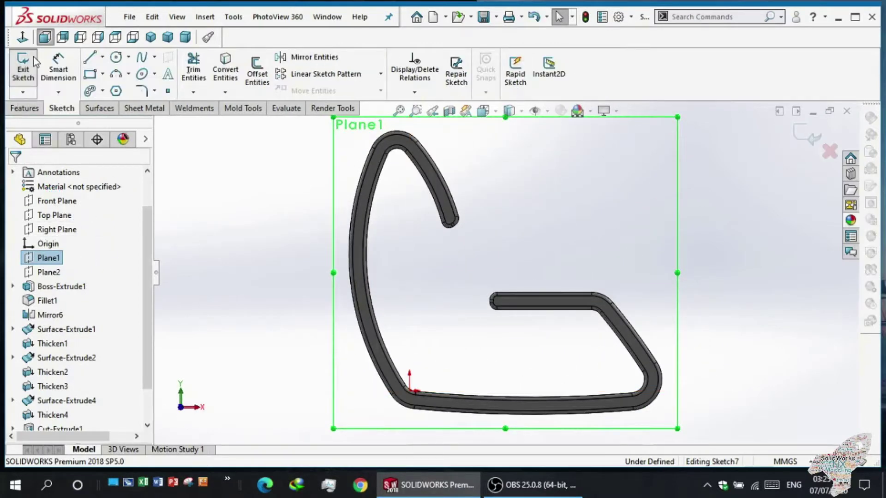
click(32, 59)
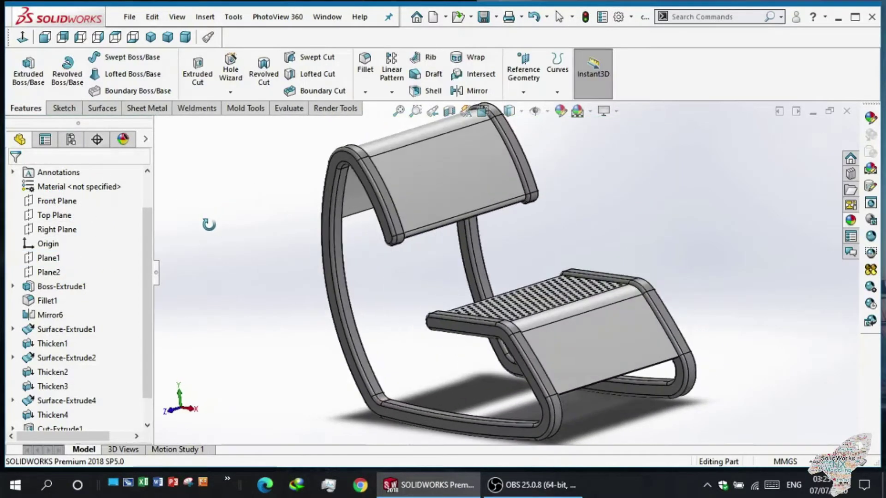
right_click(49, 260)
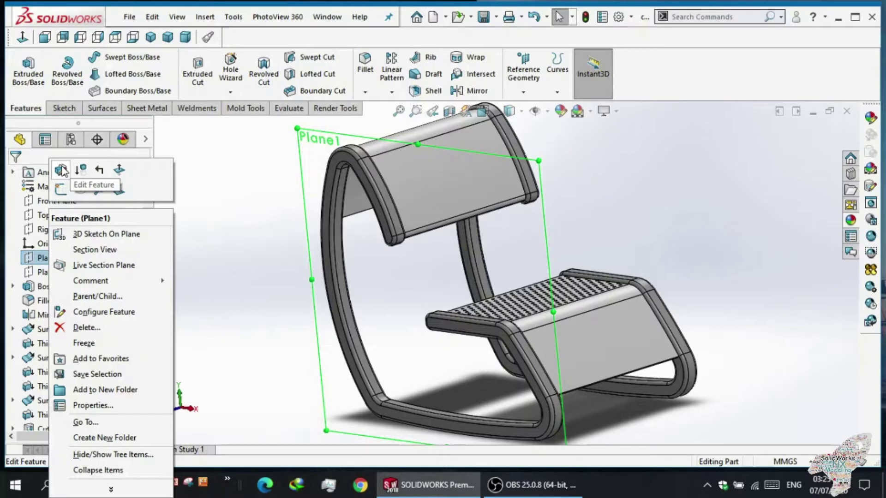
click(61, 171)
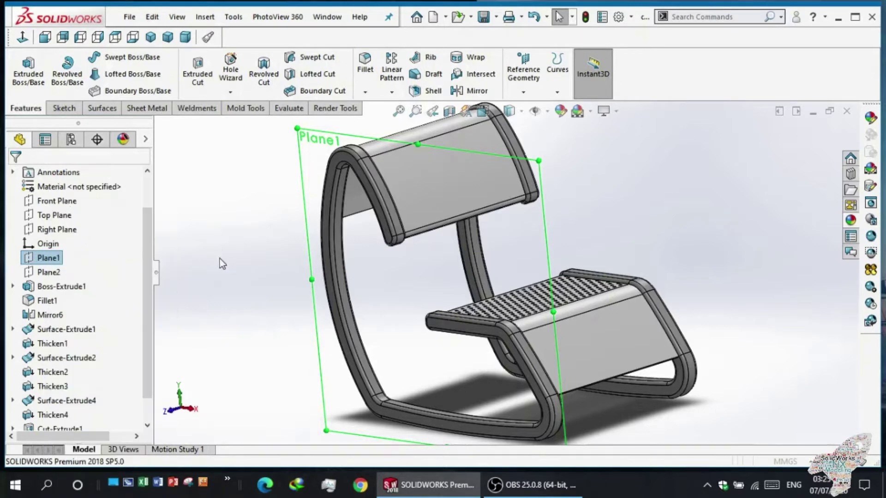
click(258, 286)
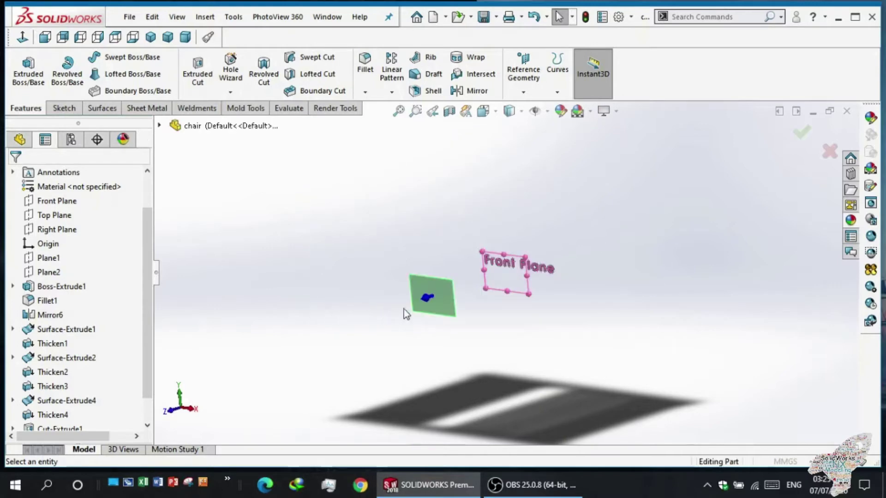
mouse_move(490, 302)
middle_down()
mouse_move(434, 344)
mouse_move(464, 353)
middle_up()
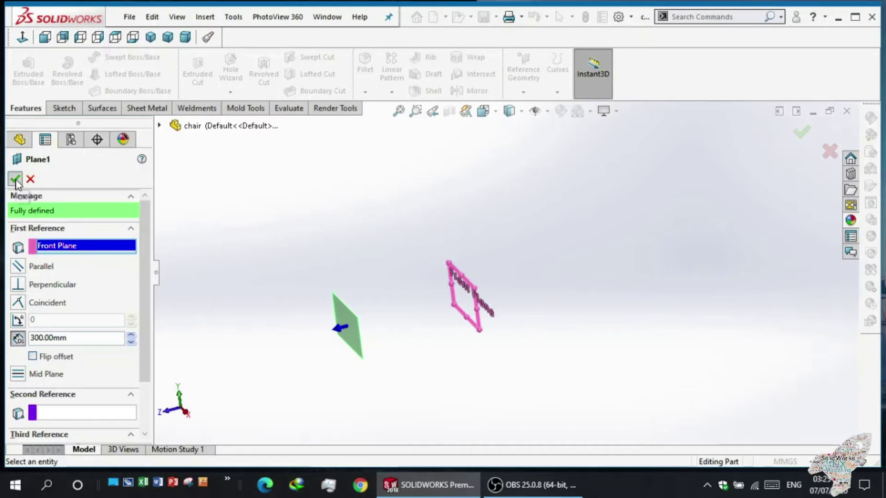
click(15, 179)
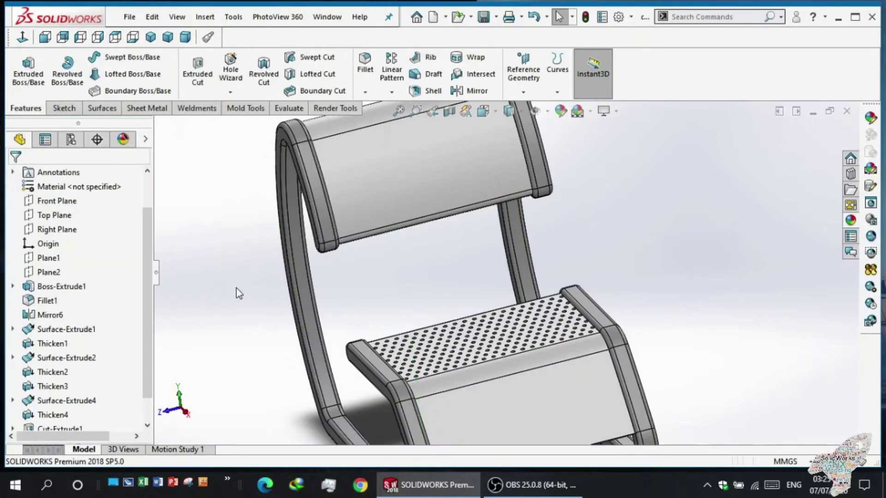
Highlight Front Plane and Plane2 with its 300.00 offset, and expand Boss-Extrude1 to show Sketch1.
middle_drag(236, 289, 232, 277)
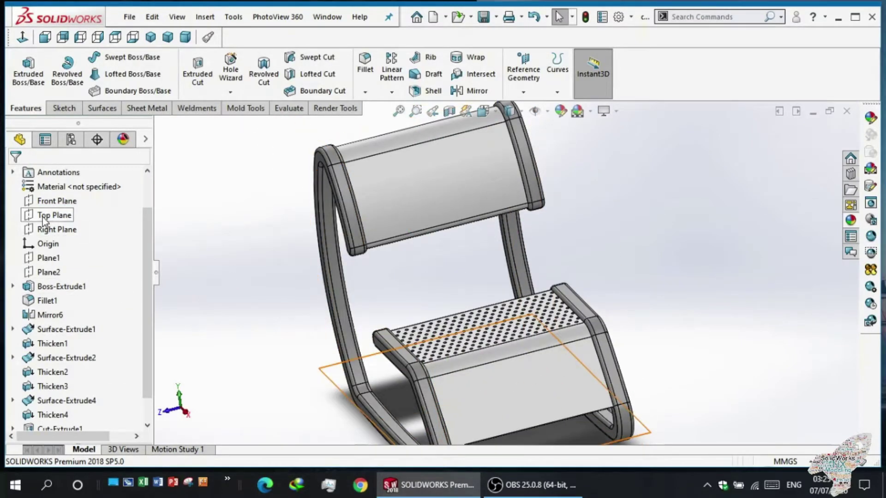
click(48, 203)
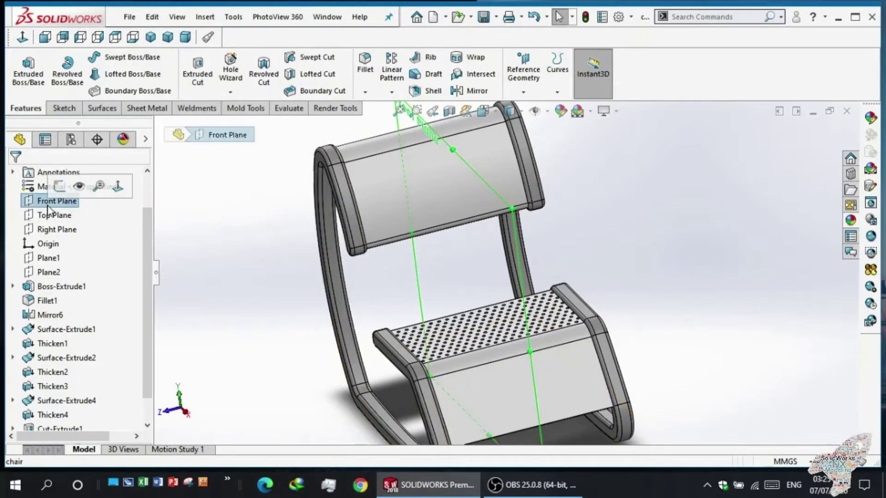
click(47, 273)
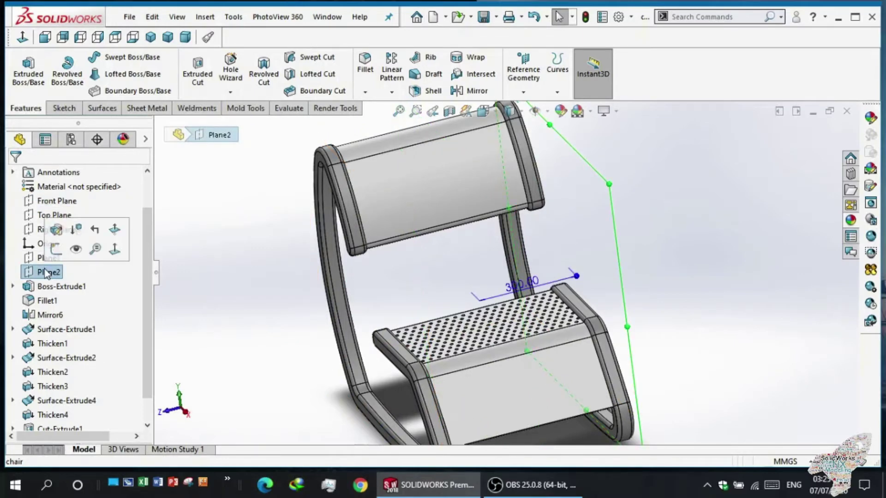
middle_drag(247, 317, 297, 316)
scroll(277, 330, down, 2)
scroll(277, 332, down, 2)
scroll(277, 330, up, 3)
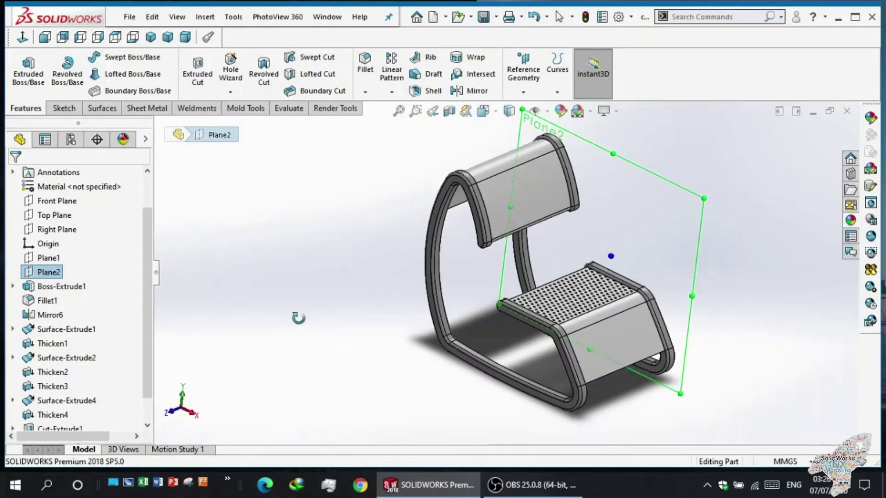
click(12, 286)
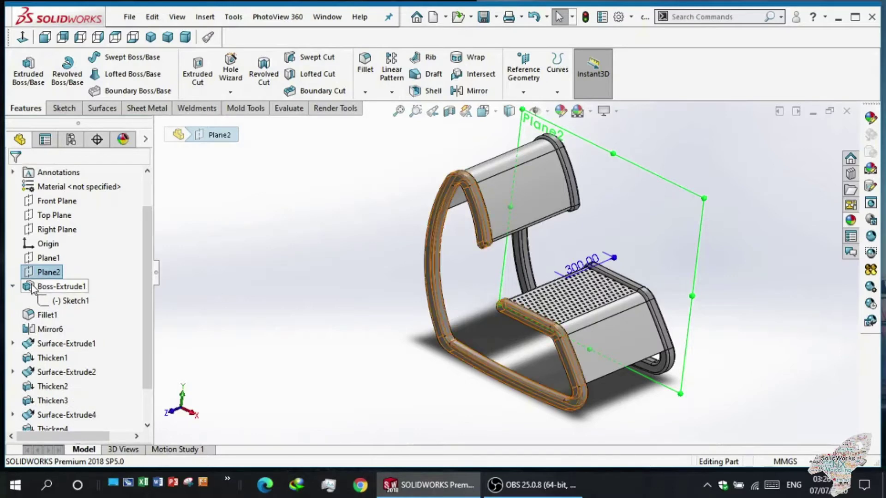
Open the chair frame's Sketch1 profile for editing and zoom in on it.
click(46, 304)
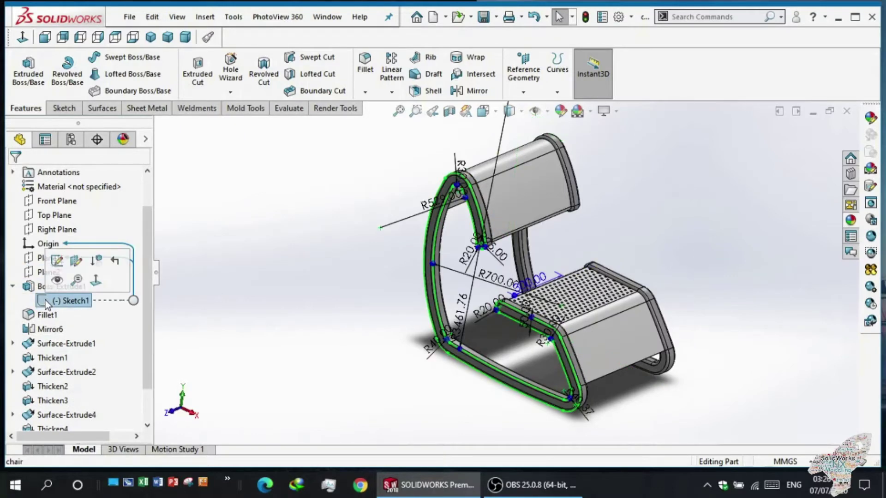
click(56, 261)
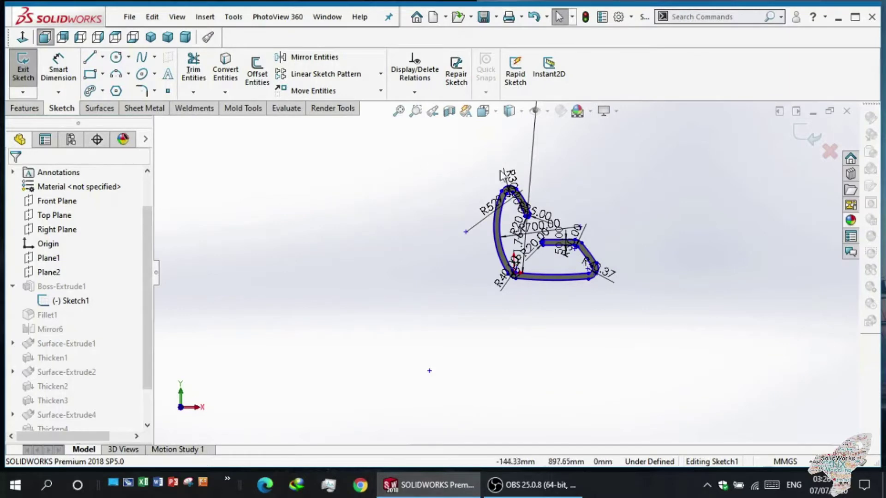
scroll(495, 175, down, 3)
scroll(491, 244, up, 2)
scroll(540, 352, down, 2)
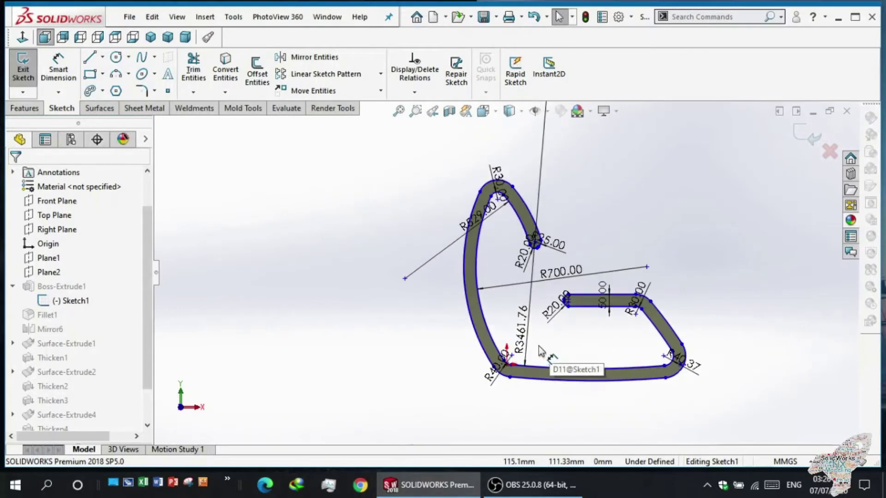
scroll(539, 346, down, 1)
scroll(538, 337, down, 1)
scroll(532, 317, up, 2)
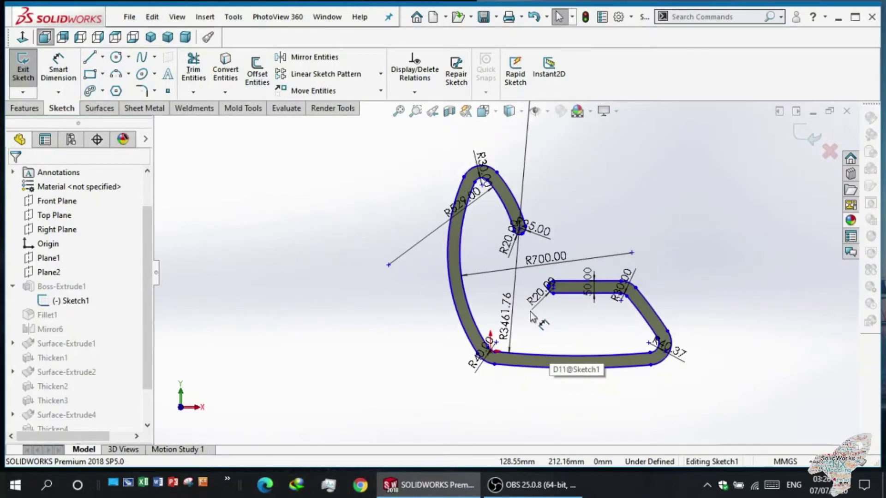
Reposition the R20.00, R25.00 and R40.37 dimension labels, then exit the sketch.
drag(507, 255, 494, 259)
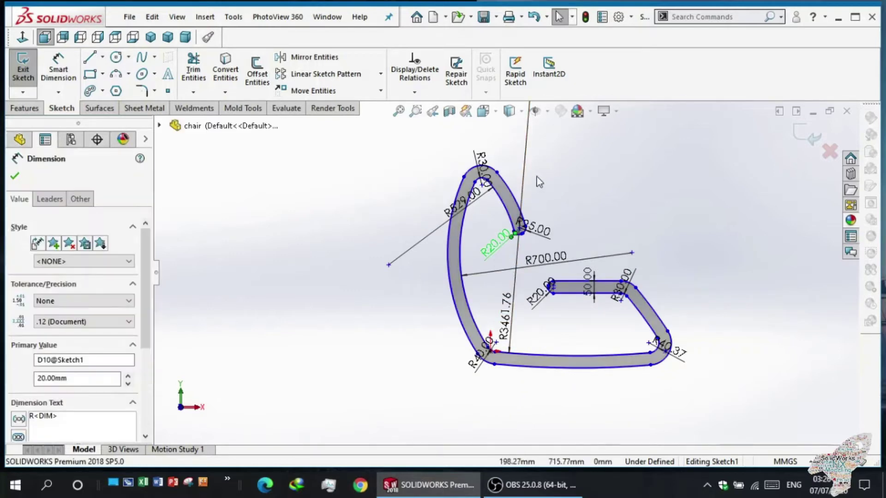
drag(531, 228, 571, 234)
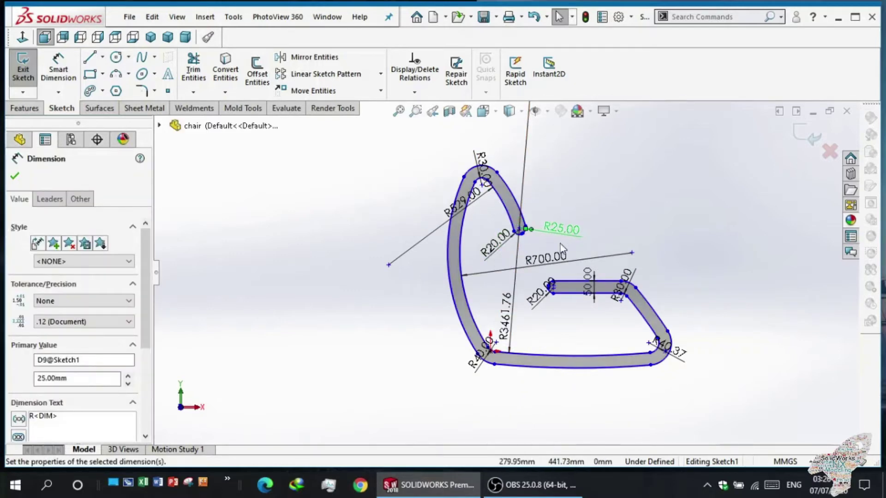
scroll(543, 272, up, 3)
scroll(540, 263, up, 3)
scroll(539, 253, up, 3)
scroll(537, 223, down, 2)
scroll(506, 261, down, 3)
scroll(494, 339, down, 3)
scroll(505, 343, down, 2)
scroll(493, 368, down, 2)
scroll(503, 376, down, 2)
drag(667, 383, 543, 349)
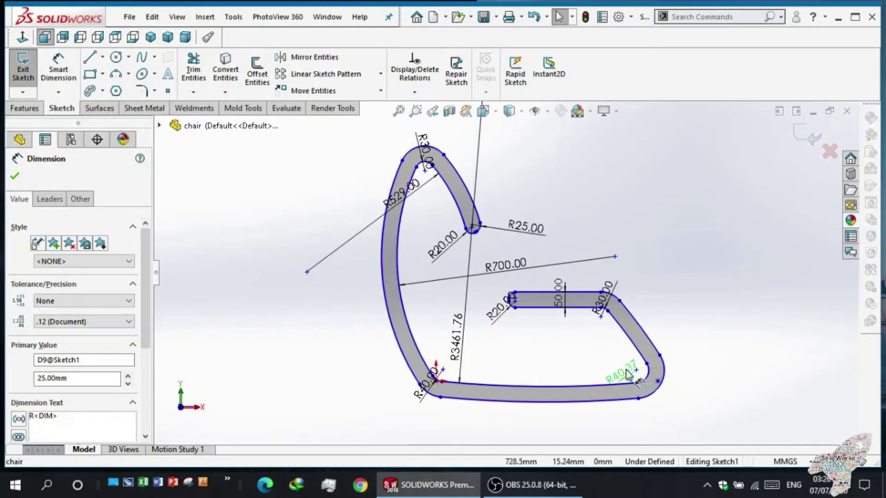
click(511, 361)
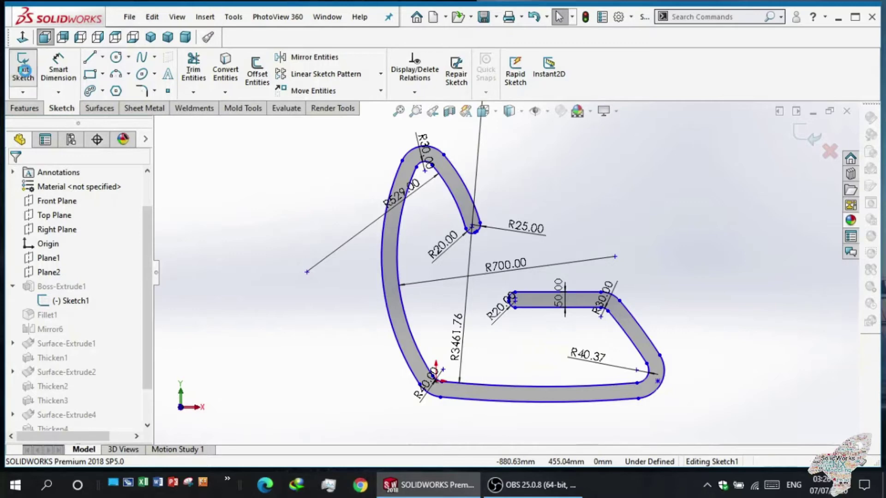
click(23, 74)
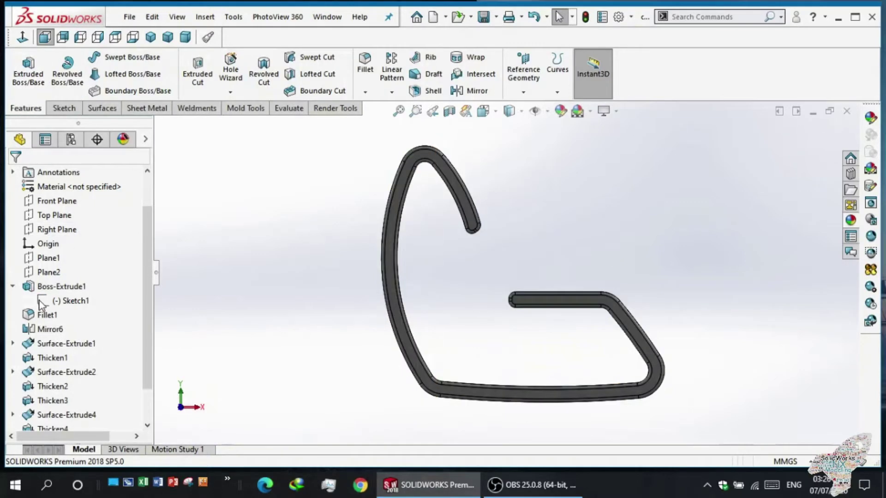
click(58, 286)
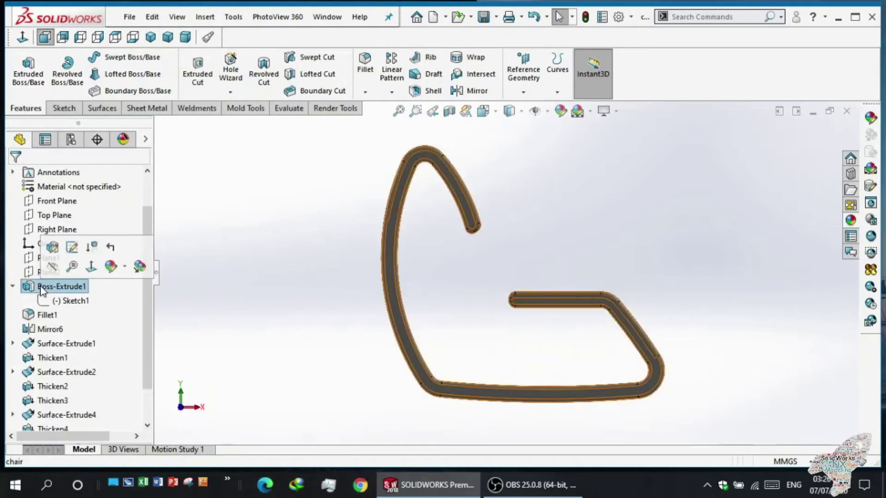
Reverse Boss-Extrude1's 50 mm frame extrusion direction and rebuild the chair.
click(48, 249)
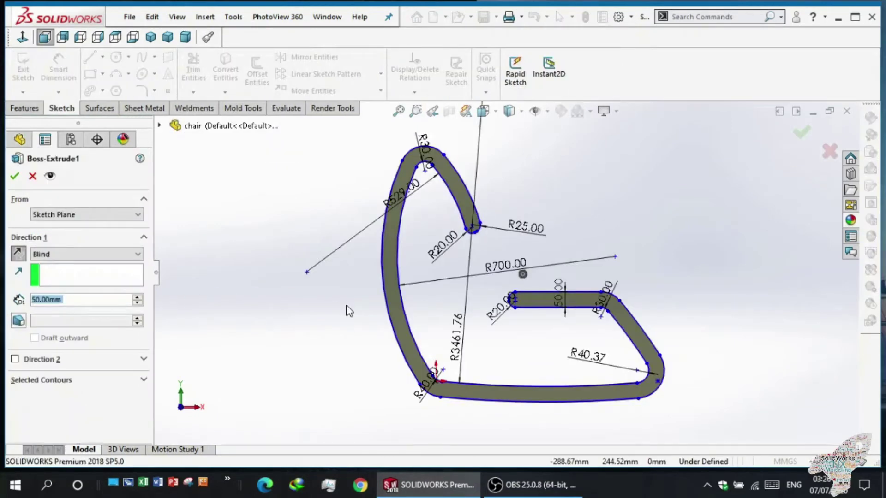
middle_drag(349, 311, 300, 379)
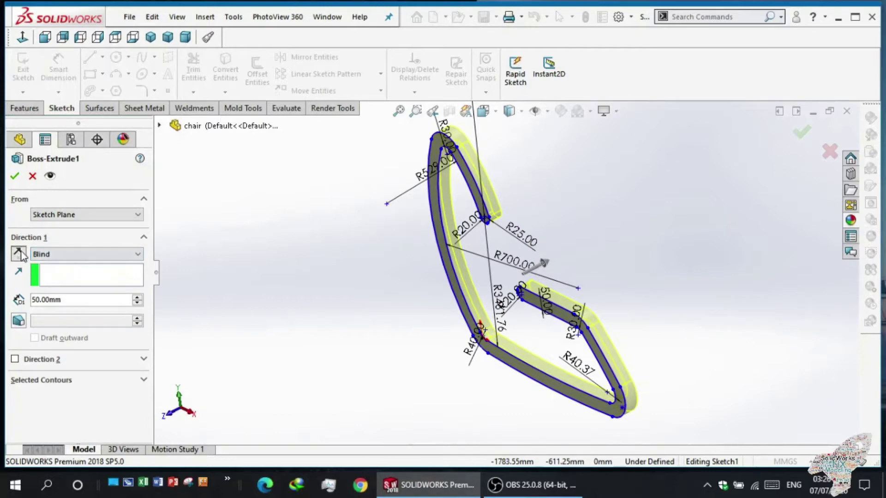
click(19, 254)
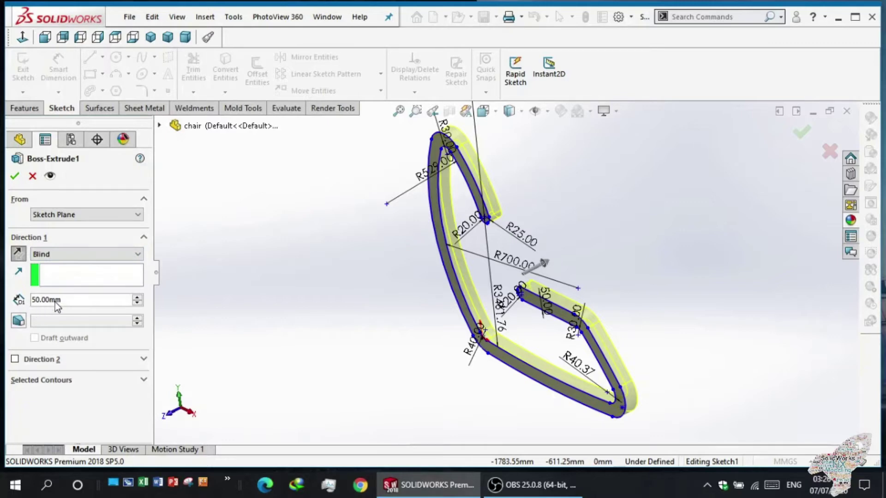
click(16, 177)
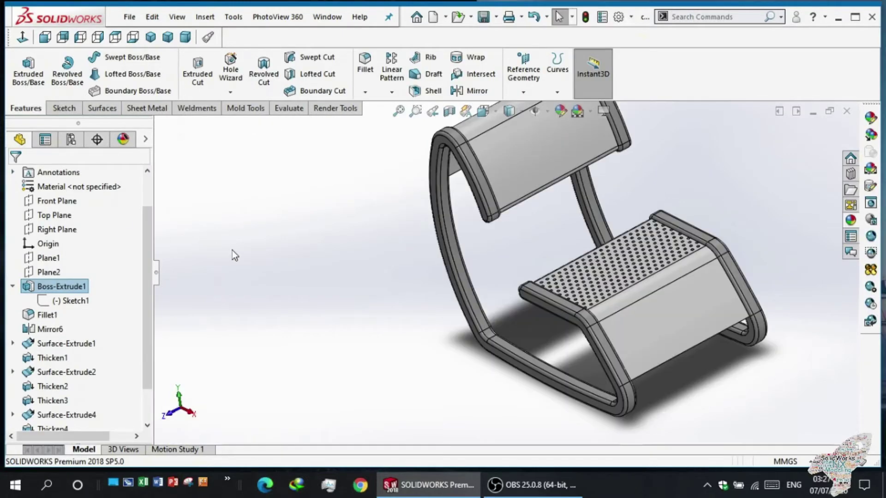
click(41, 316)
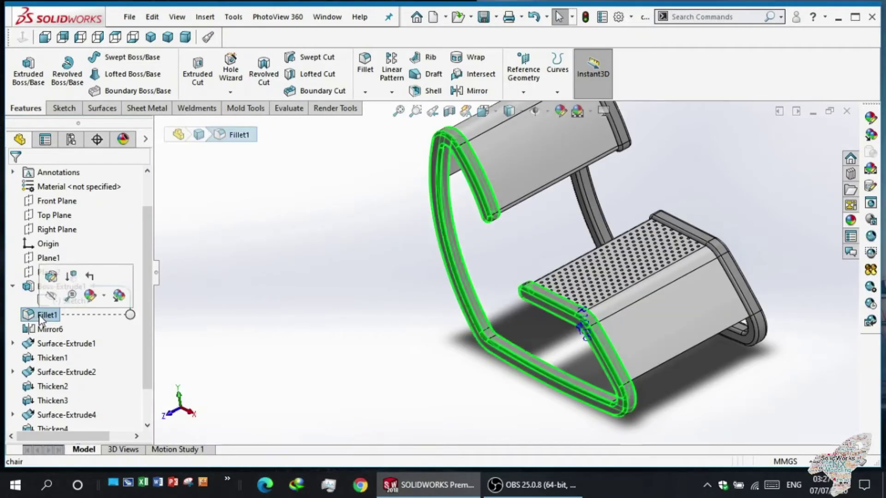
click(51, 278)
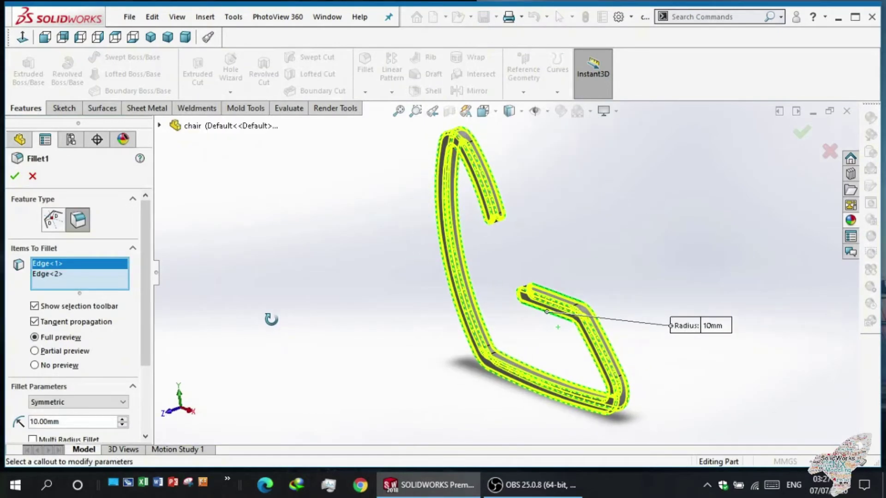
scroll(559, 300, up, 2)
scroll(501, 313, down, 5)
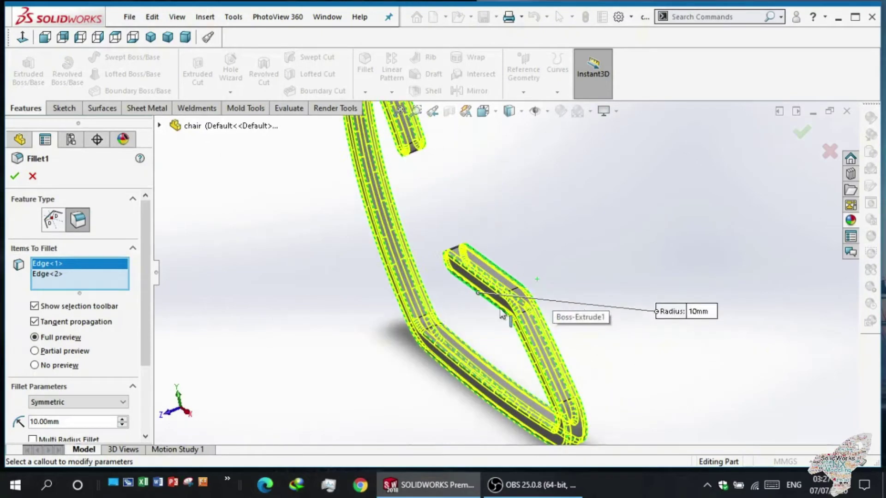
scroll(501, 313, down, 3)
middle_drag(484, 314, 502, 313)
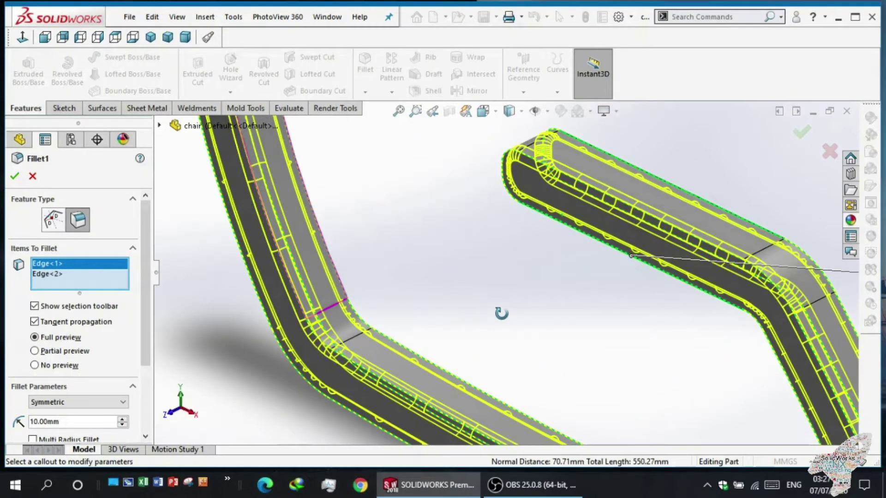
scroll(501, 314, up, 2)
scroll(532, 231, down, 3)
scroll(530, 226, down, 2)
scroll(522, 233, up, 2)
scroll(468, 239, down, 2)
scroll(468, 239, up, 3)
scroll(477, 245, down, 1)
mouse_move(477, 244)
middle_down()
mouse_move(501, 255)
mouse_move(490, 271)
mouse_move(484, 253)
mouse_move(463, 239)
mouse_move(521, 256)
middle_up()
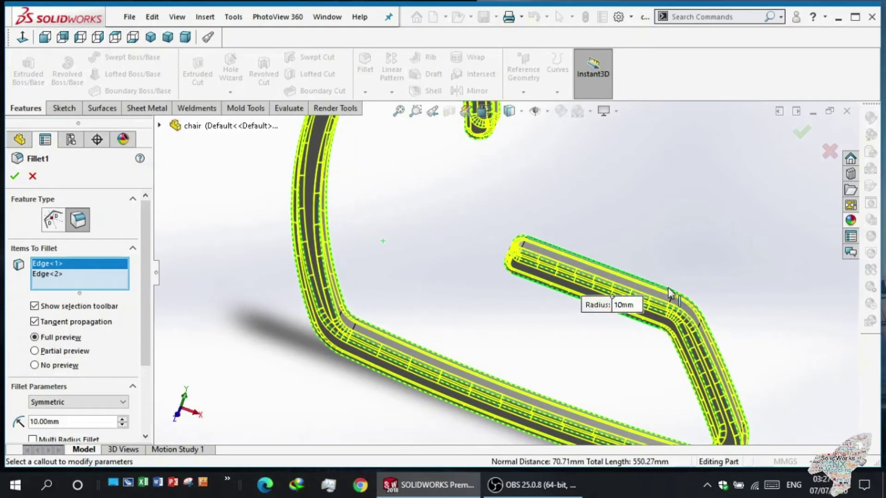
mouse_move(510, 310)
middle_down()
mouse_move(692, 326)
mouse_move(533, 366)
mouse_move(657, 240)
mouse_move(520, 287)
mouse_move(463, 287)
mouse_move(453, 259)
mouse_move(490, 272)
mouse_move(483, 279)
middle_up()
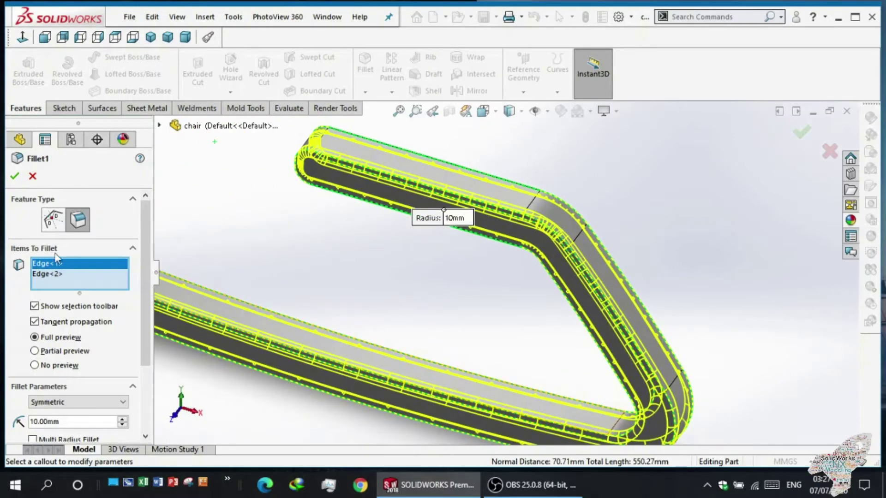
scroll(69, 269, down, 1)
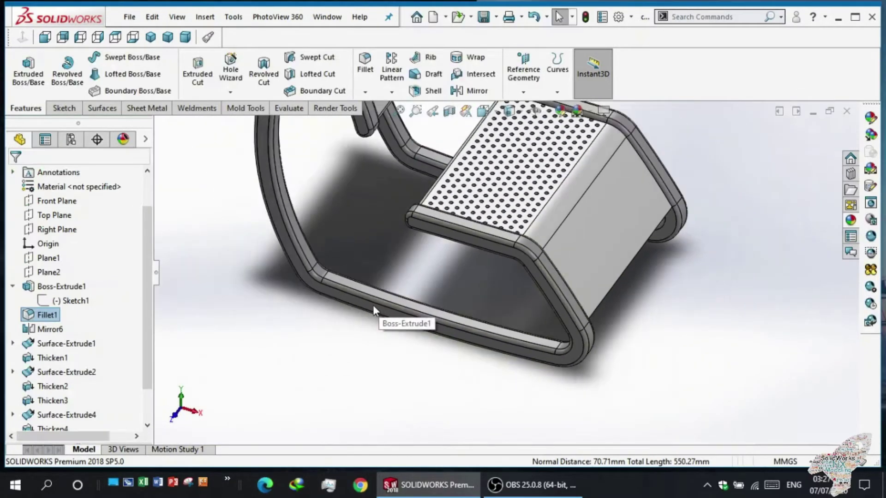
middle_drag(372, 305, 336, 306)
click(48, 323)
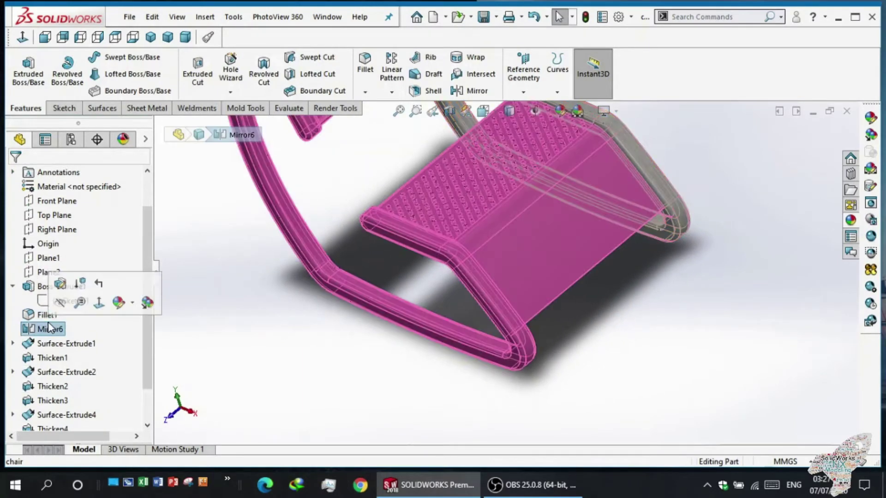
click(60, 283)
mouse_move(281, 375)
middle_down()
mouse_move(317, 367)
mouse_move(419, 257)
mouse_move(423, 216)
middle_up()
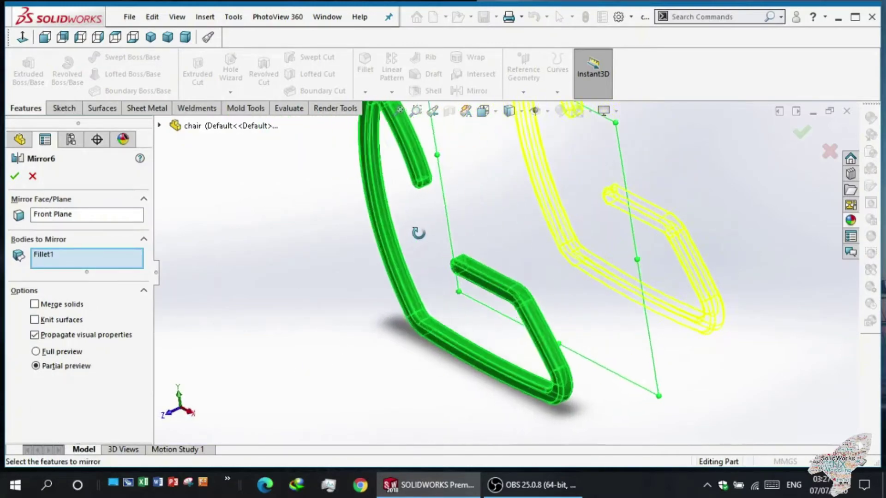
middle_drag(365, 234, 407, 271)
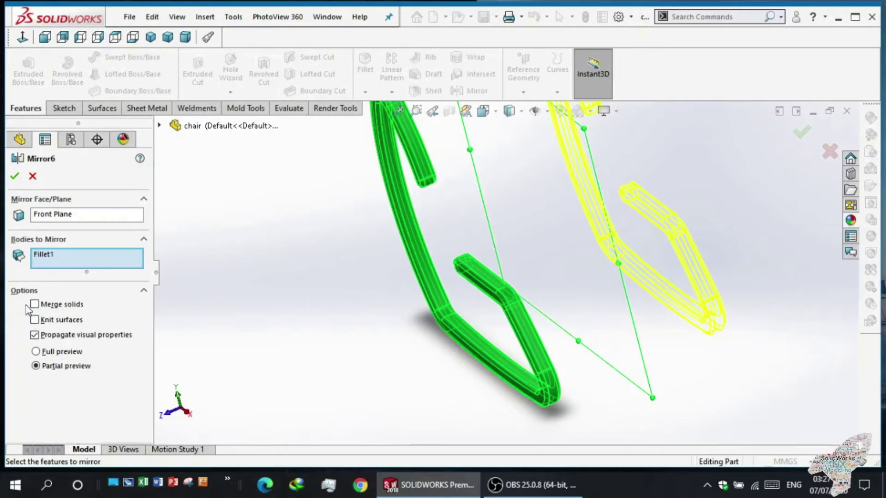
click(13, 176)
scroll(336, 311, down, 3)
scroll(337, 311, up, 3)
scroll(588, 247, up, 2)
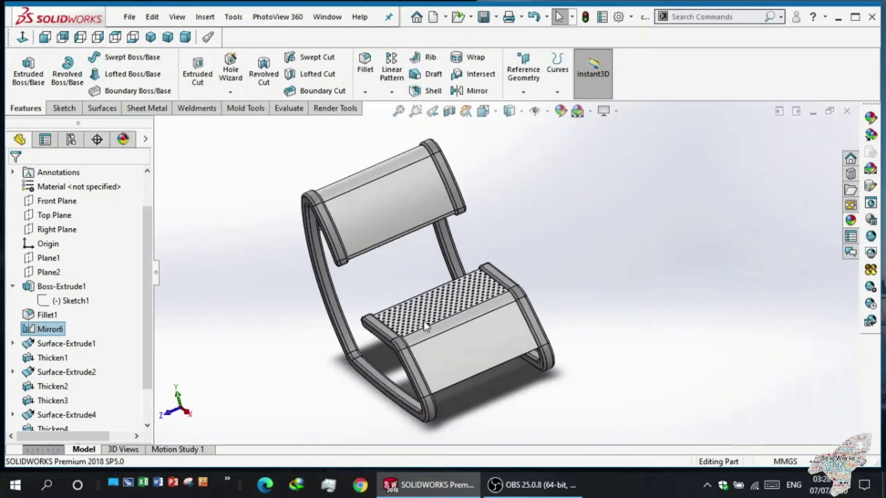
middle_drag(425, 326, 430, 316)
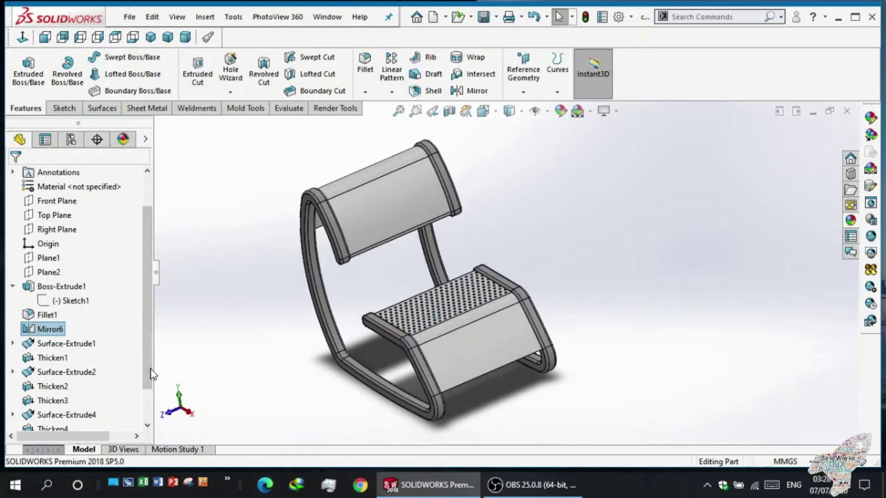
drag(152, 362, 148, 392)
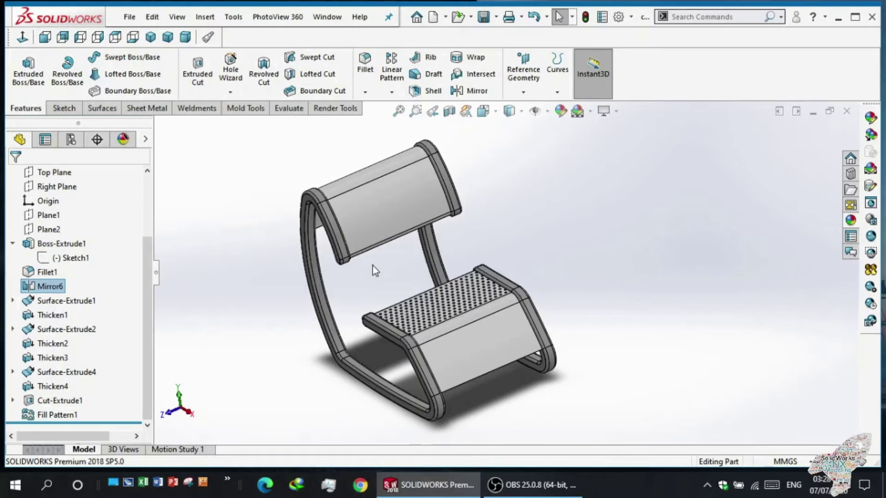
click(53, 301)
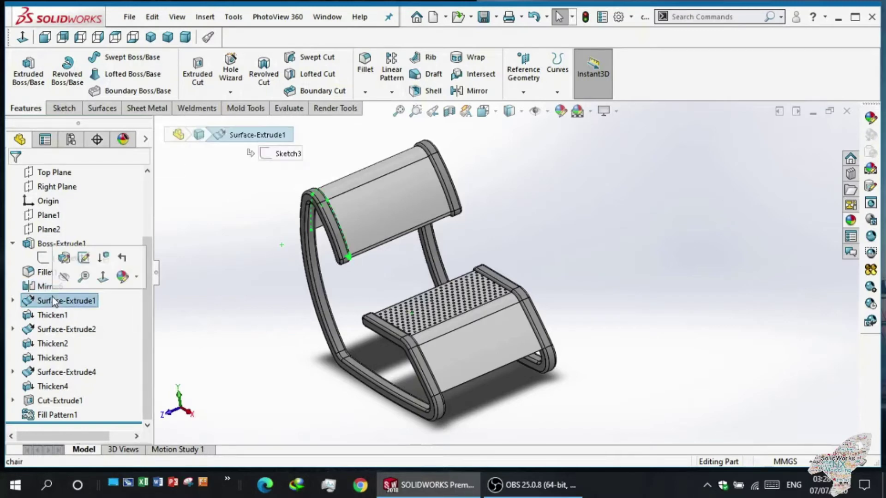
Inspect Surface-Extrude1's Up To Surface preview from front and angled views, then accept it.
click(63, 267)
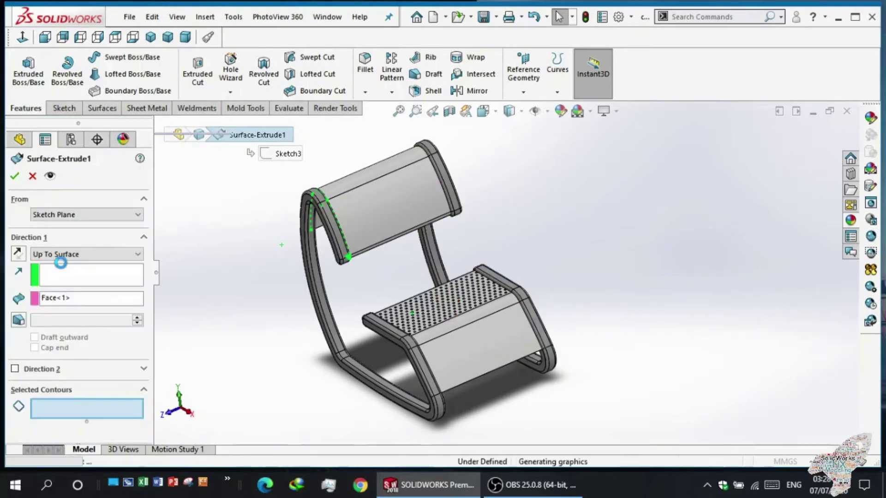
middle_drag(337, 214, 189, 190)
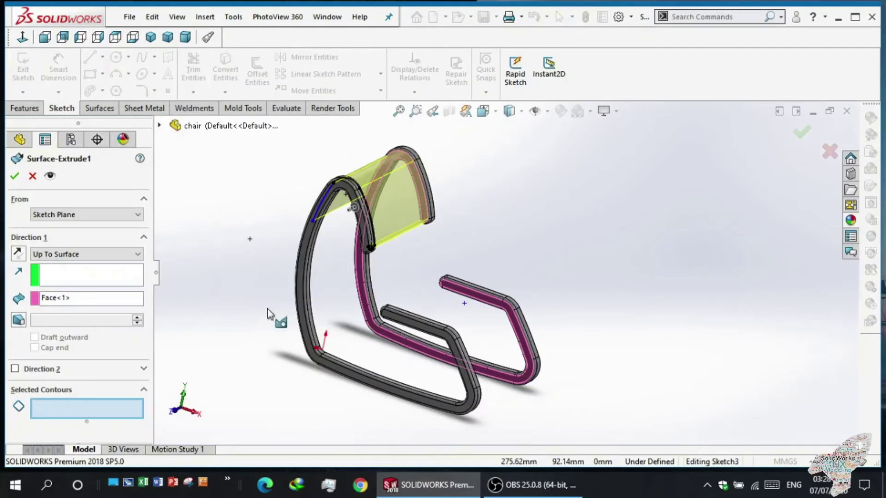
click(50, 37)
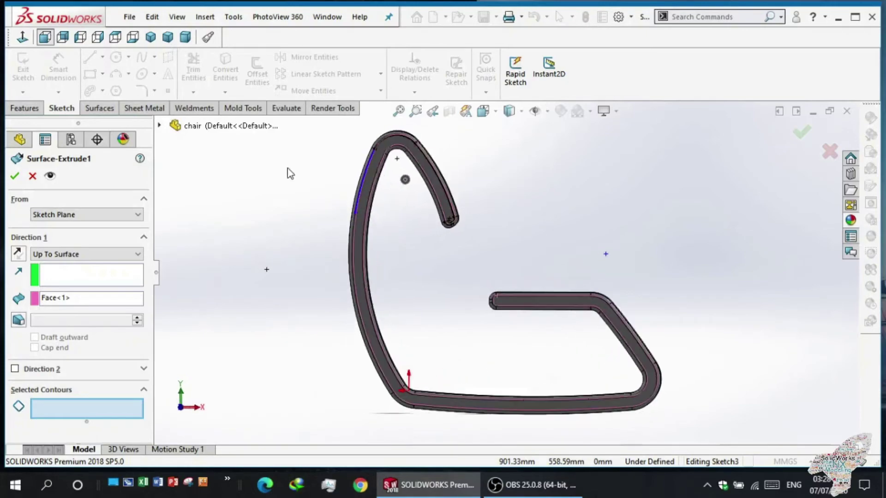
scroll(432, 211, down, 3)
mouse_move(405, 213)
middle_down()
mouse_move(251, 292)
mouse_move(255, 300)
middle_up()
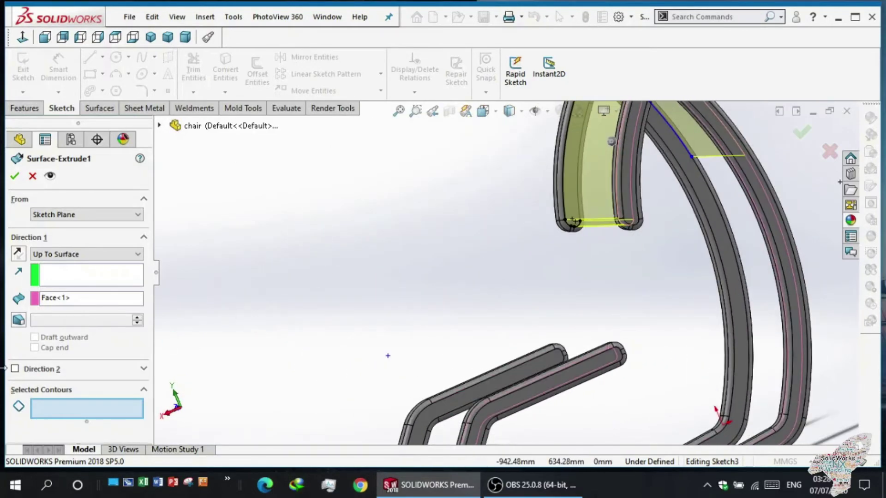
scroll(453, 312, up, 3)
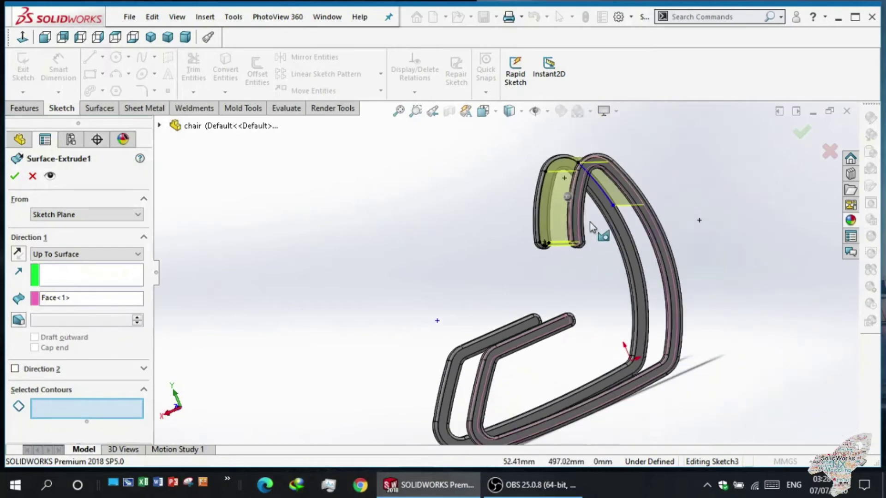
scroll(518, 258, down, 4)
scroll(512, 262, down, 2)
mouse_move(511, 262)
middle_down()
mouse_move(494, 247)
mouse_move(392, 252)
middle_up()
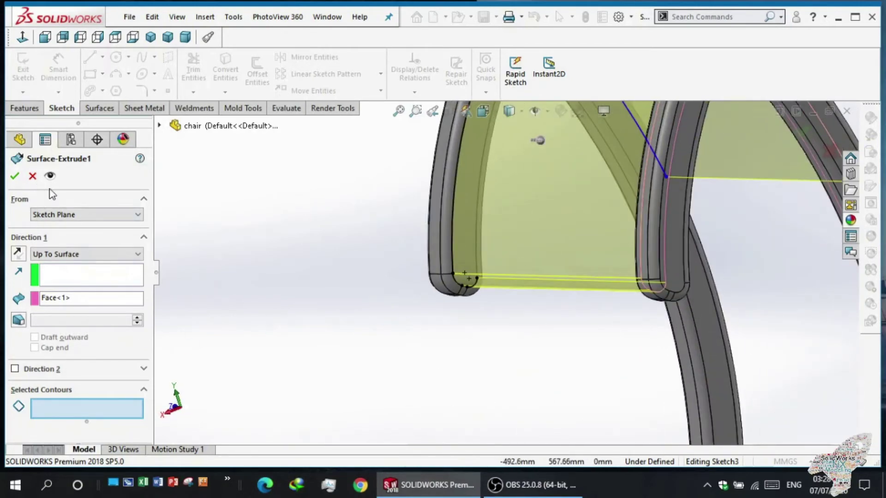
click(32, 176)
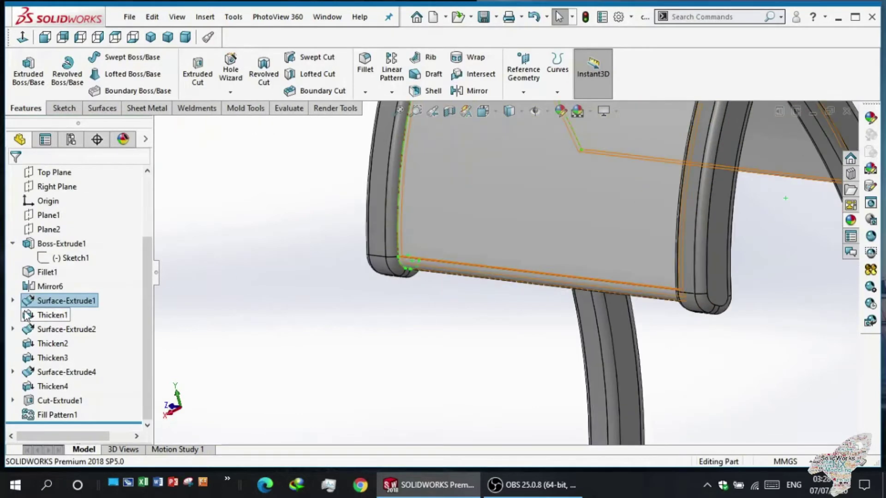
Open the backrest's Sketch3 under Surface-Extrude1, zoom around it, and exit it unchanged.
click(12, 300)
click(47, 315)
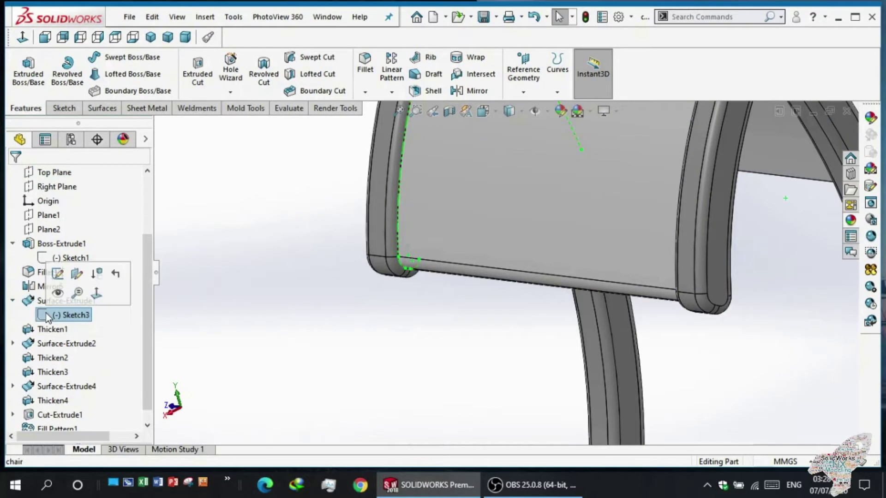
click(59, 274)
scroll(575, 222, down, 3)
scroll(510, 256, down, 3)
scroll(438, 295, down, 3)
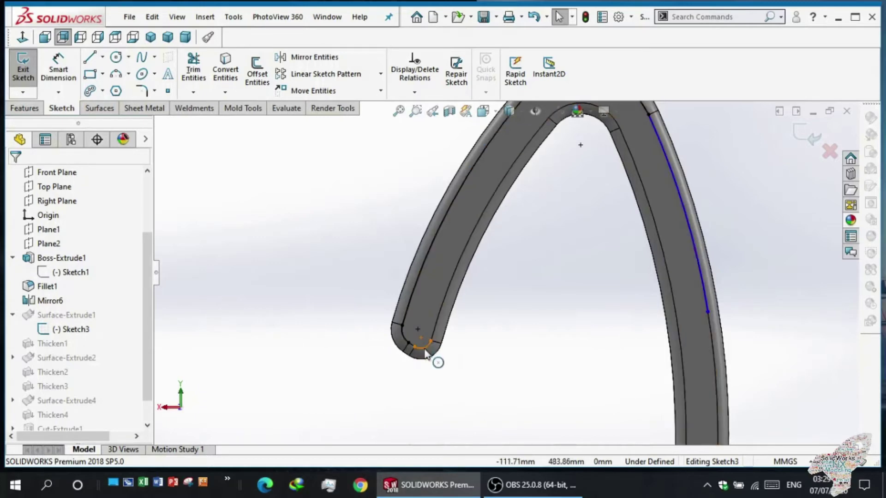
scroll(420, 344, down, 3)
scroll(322, 323, down, 2)
scroll(336, 285, up, 3)
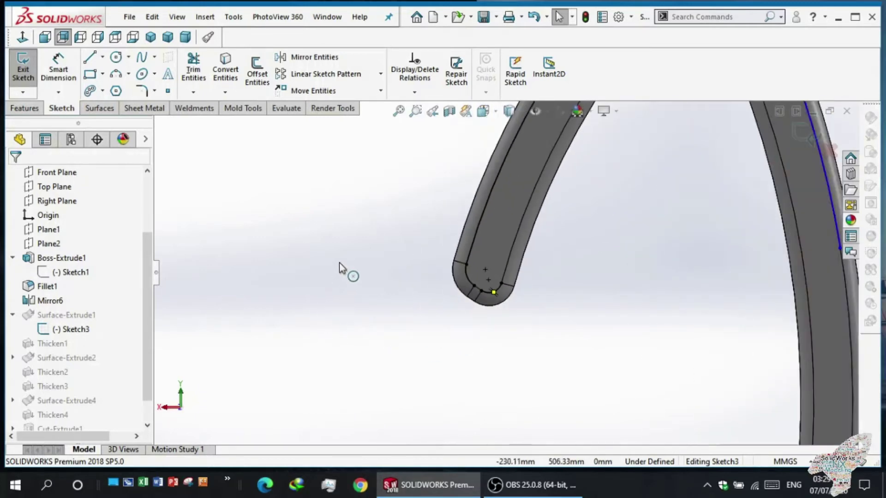
scroll(445, 219, up, 2)
scroll(416, 216, down, 1)
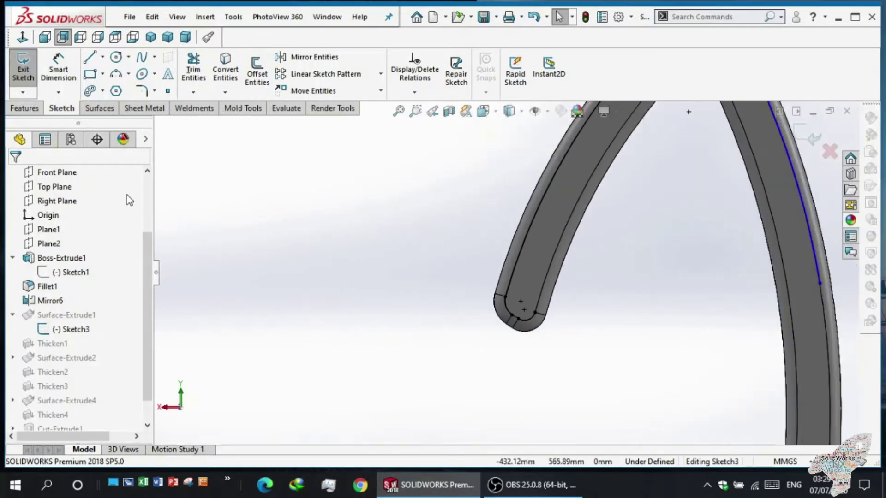
click(23, 69)
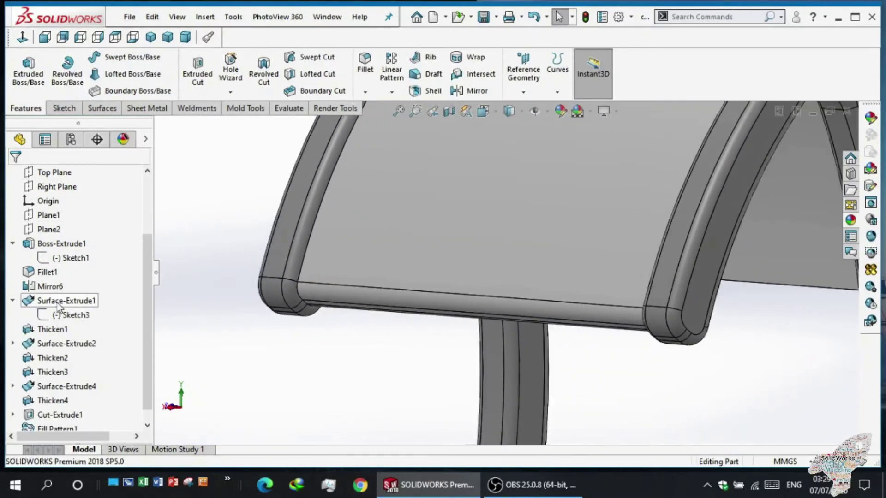
Orbit and zoom for a closer look at the seat from a lower side angle.
mouse_move(252, 342)
middle_down()
mouse_move(300, 369)
mouse_move(443, 355)
mouse_move(385, 356)
middle_up()
scroll(392, 363, up, 3)
scroll(443, 355, up, 3)
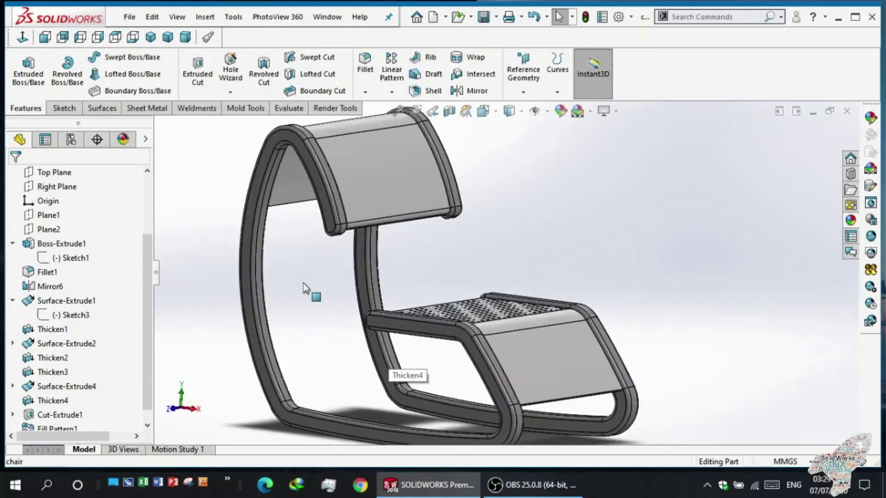
scroll(304, 285, down, 3)
mouse_move(316, 285)
middle_down()
mouse_move(336, 291)
mouse_move(340, 303)
middle_up()
scroll(311, 293, up, 3)
scroll(335, 296, down, 3)
scroll(23, 314, down, 1)
scroll(24, 315, up, 1)
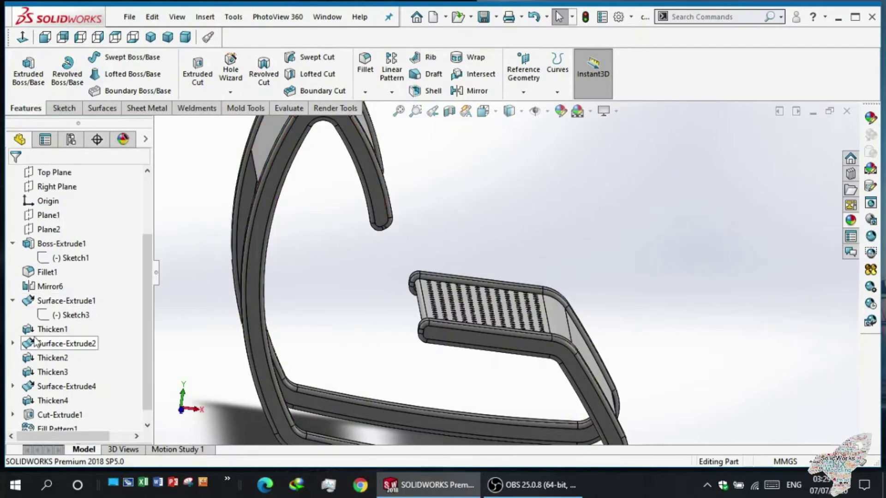
Re-accept Thicken1 at 5.00mm thickness with Merge result.
click(37, 329)
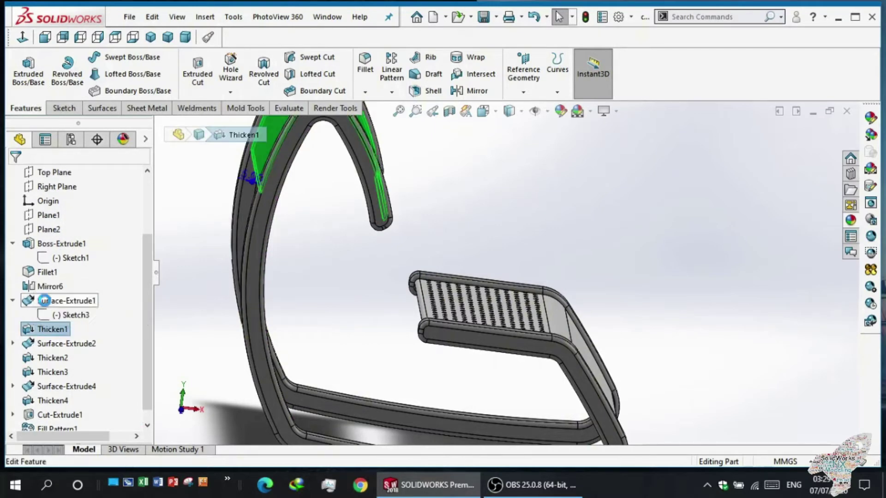
click(45, 301)
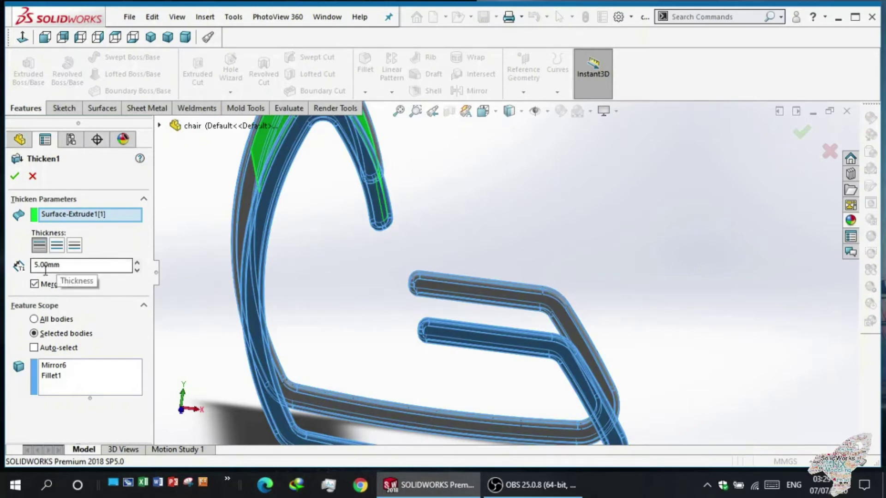
middle_drag(182, 291, 176, 283)
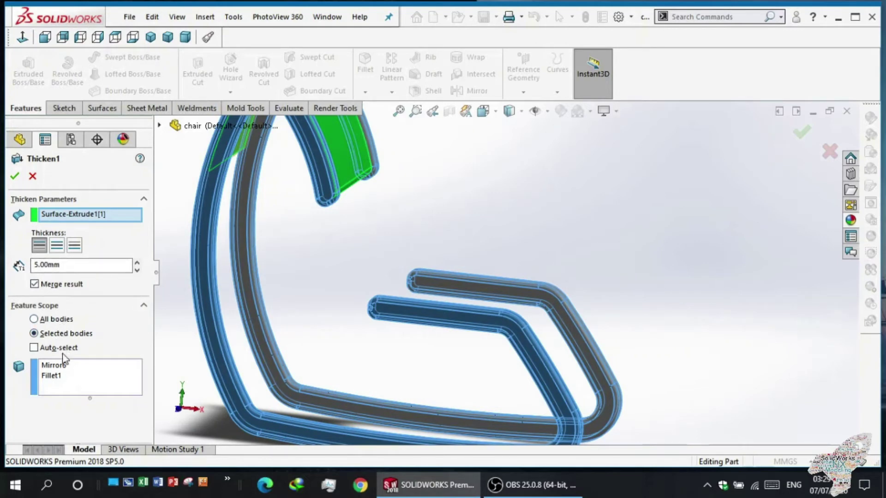
click(13, 177)
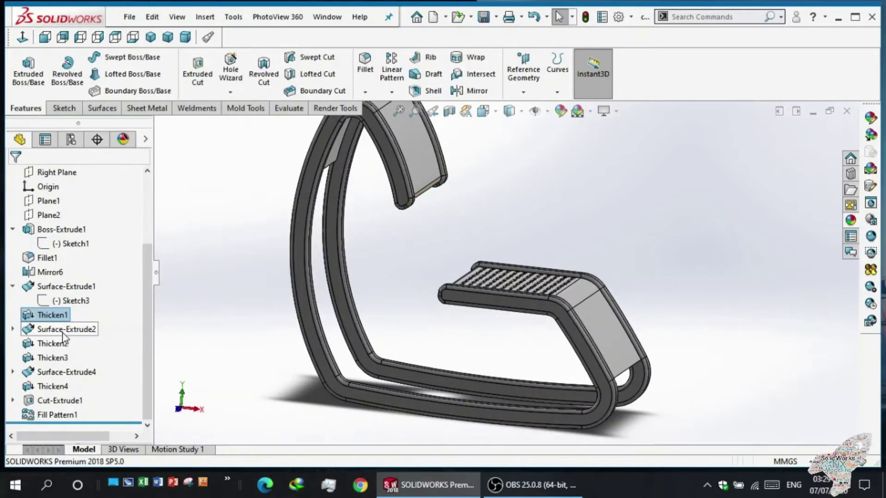
click(64, 330)
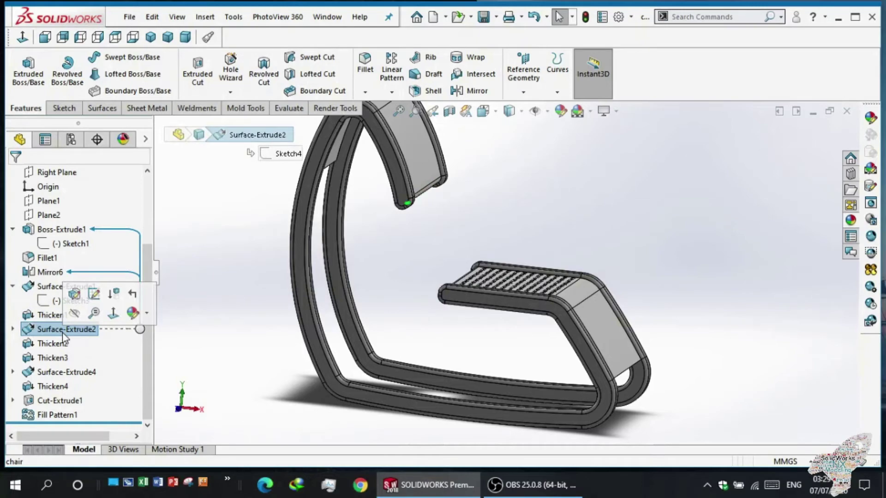
scroll(382, 207, up, 2)
scroll(438, 235, down, 4)
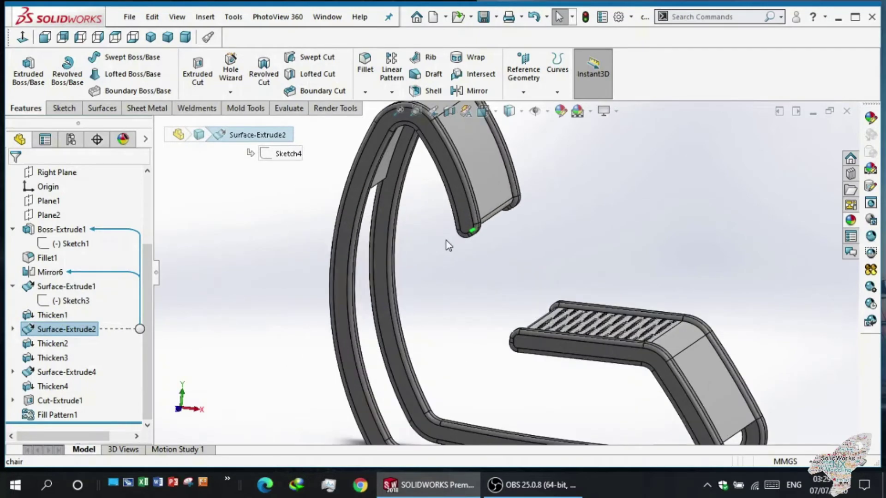
scroll(450, 237, down, 2)
scroll(461, 222, down, 2)
scroll(466, 215, down, 1)
mouse_move(466, 215)
middle_down()
mouse_move(469, 233)
mouse_move(435, 233)
mouse_move(388, 267)
mouse_move(314, 289)
mouse_move(415, 272)
middle_up()
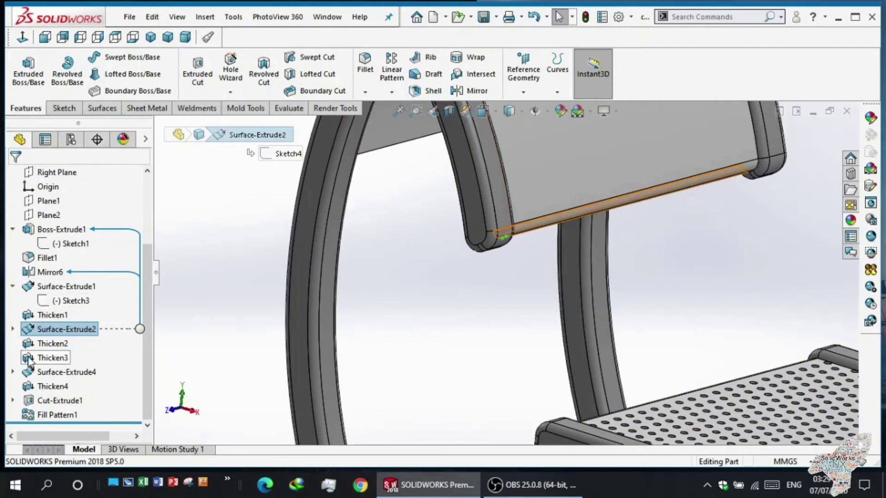
click(13, 329)
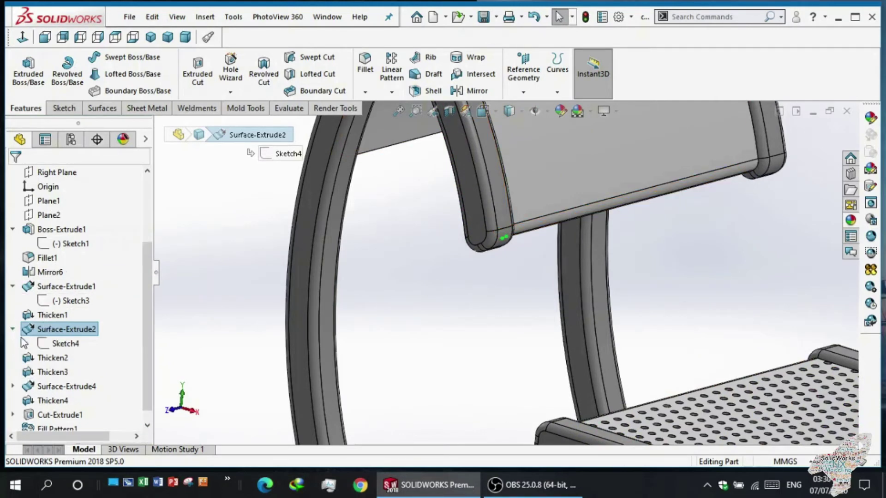
click(51, 343)
click(59, 303)
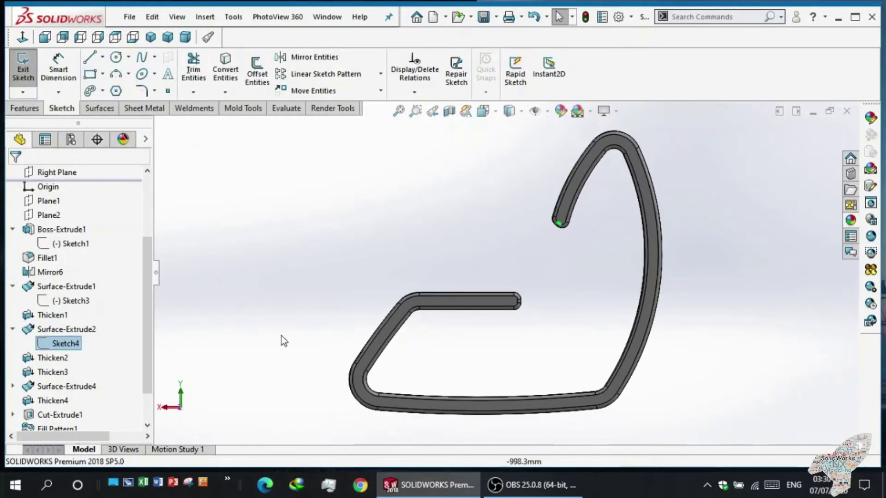
scroll(570, 227, down, 2)
scroll(475, 270, down, 2)
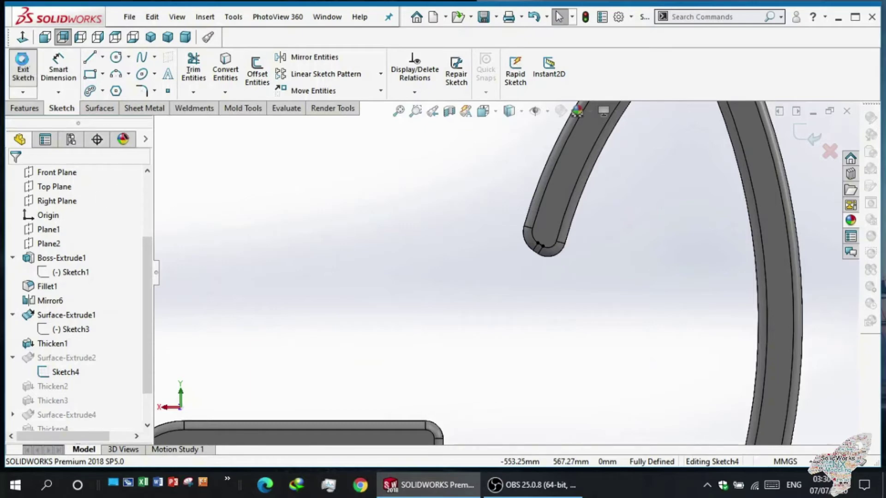
click(23, 67)
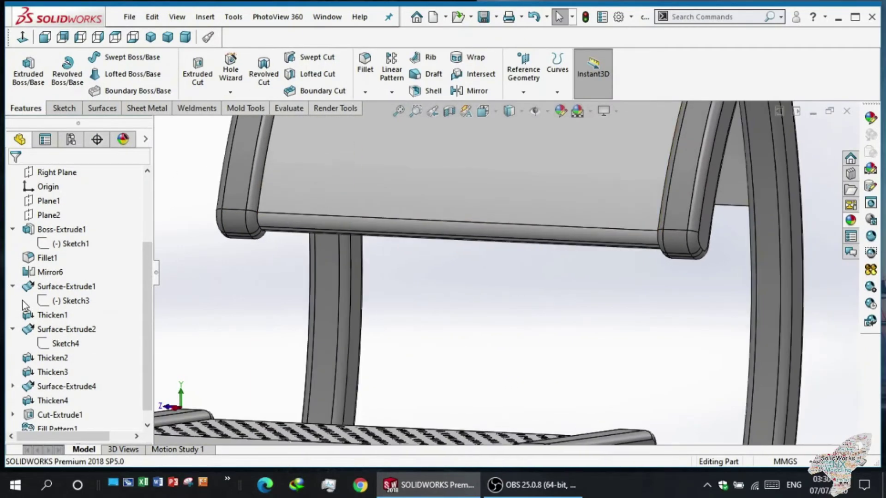
click(51, 372)
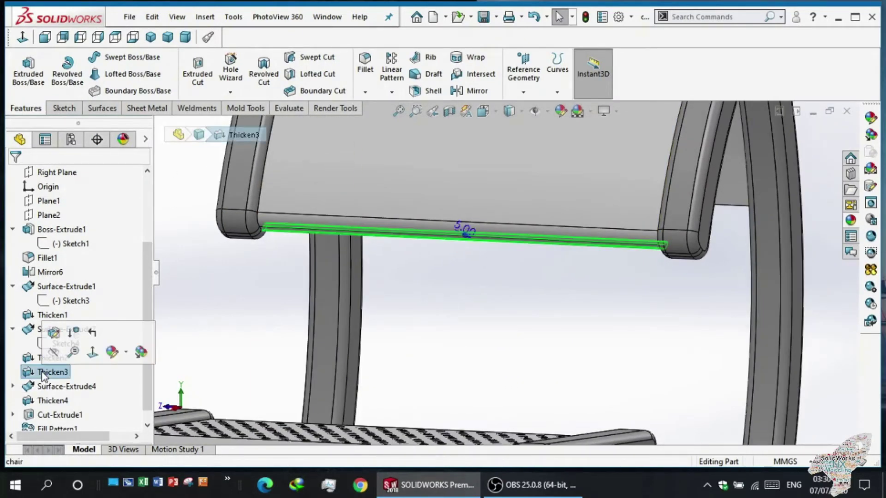
scroll(237, 323, down, 3)
scroll(184, 339, up, 3)
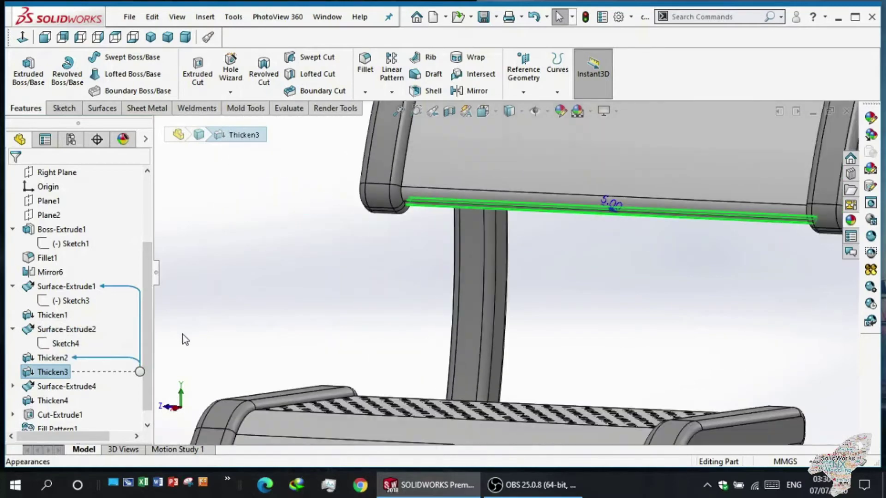
click(39, 357)
mouse_move(451, 336)
middle_down()
mouse_move(361, 294)
mouse_move(442, 323)
middle_up()
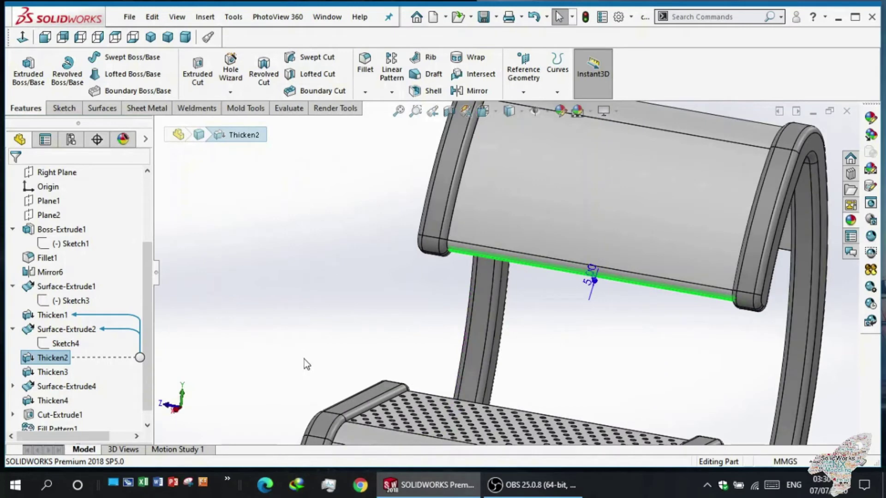
scroll(103, 390, down, 1)
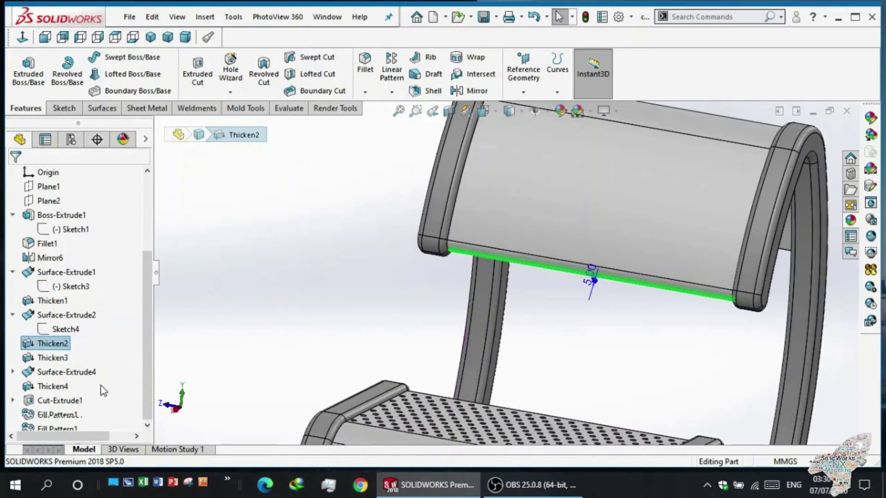
click(54, 373)
scroll(276, 318, up, 3)
scroll(381, 369, up, 2)
mouse_move(381, 369)
middle_down()
mouse_move(408, 399)
mouse_move(450, 418)
middle_up()
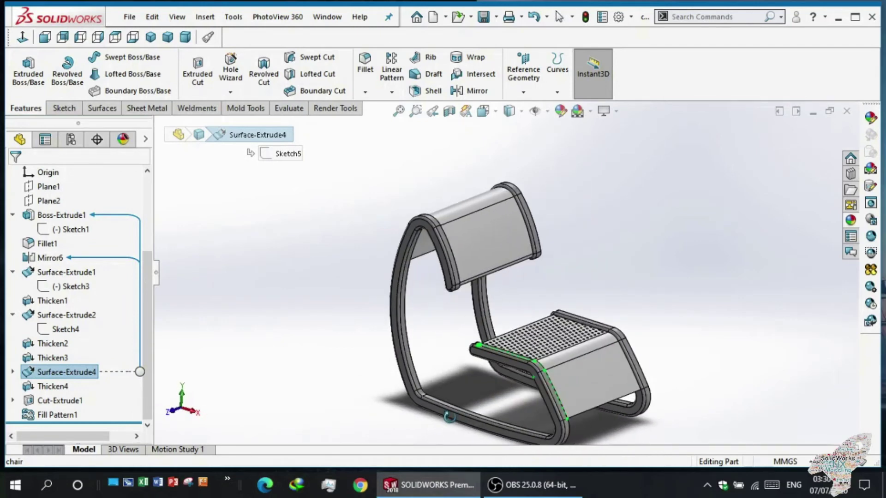
Open Sketch5 under Surface-Extrude4, zoom on it, and exit unchanged.
click(13, 372)
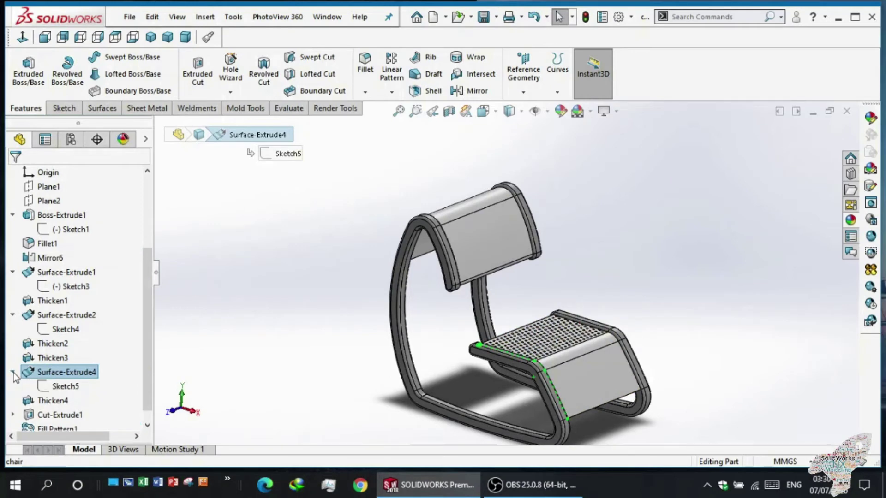
click(38, 385)
click(53, 349)
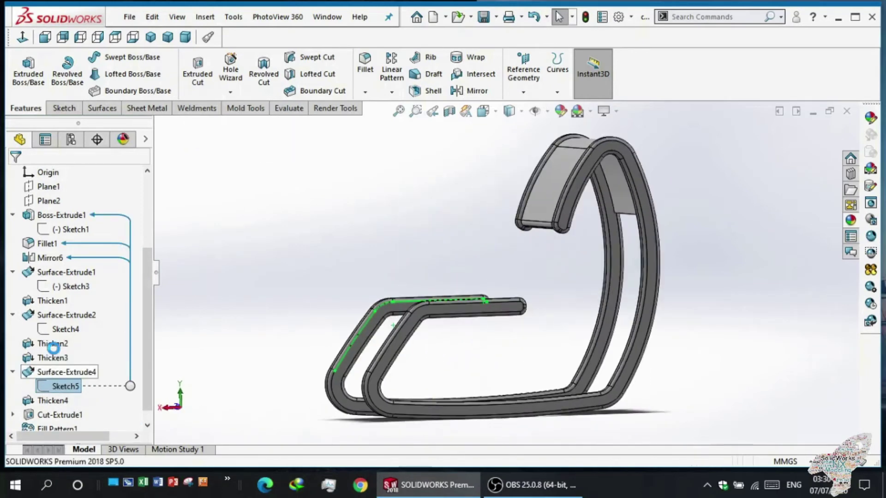
scroll(514, 320, down, 3)
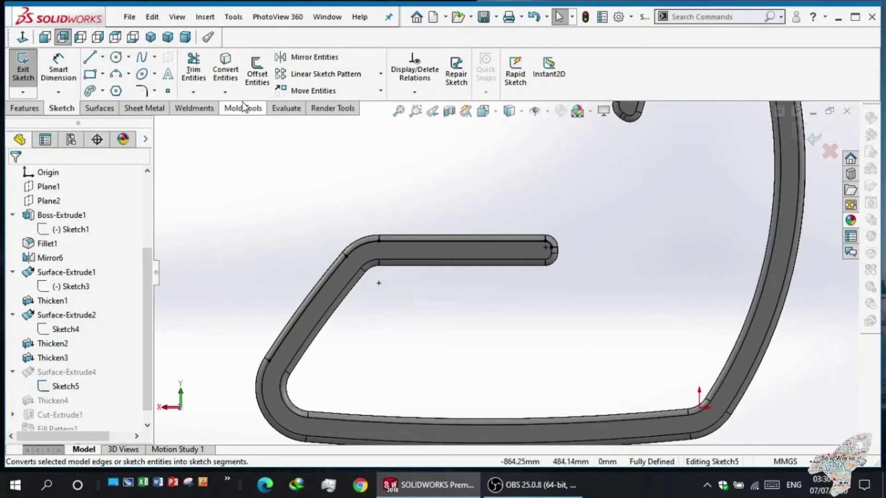
scroll(445, 289, down, 2)
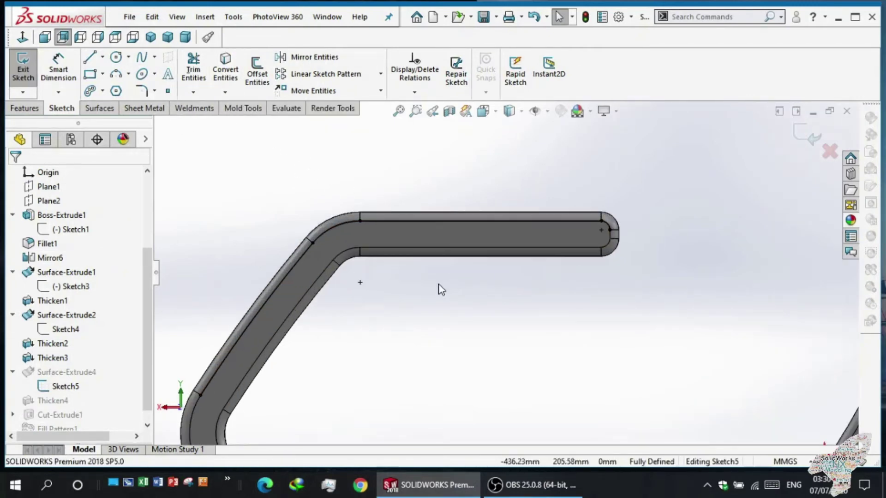
click(27, 67)
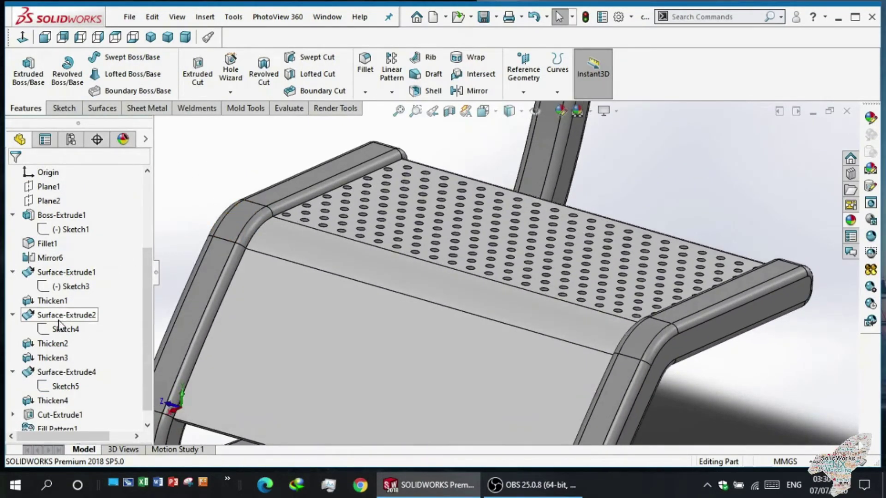
Confirm Surface-Extrude4 extruding Up To Surface ending at Face<1>.
scroll(55, 351, down, 1)
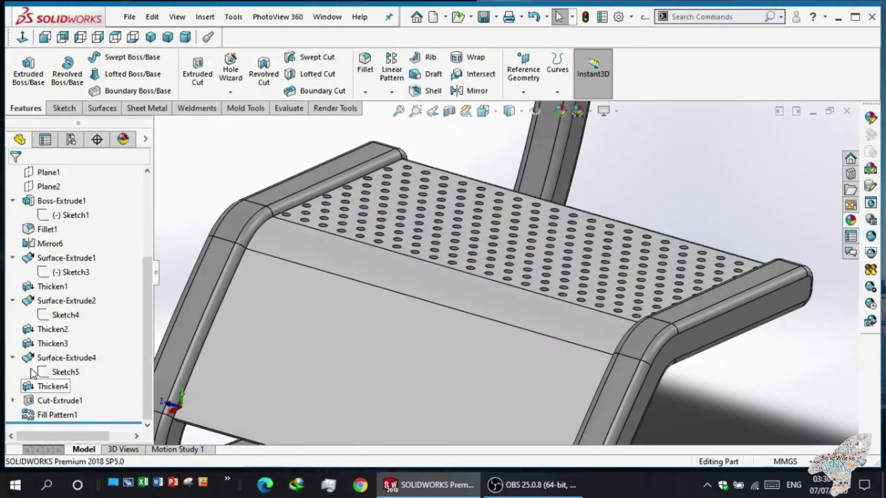
click(41, 358)
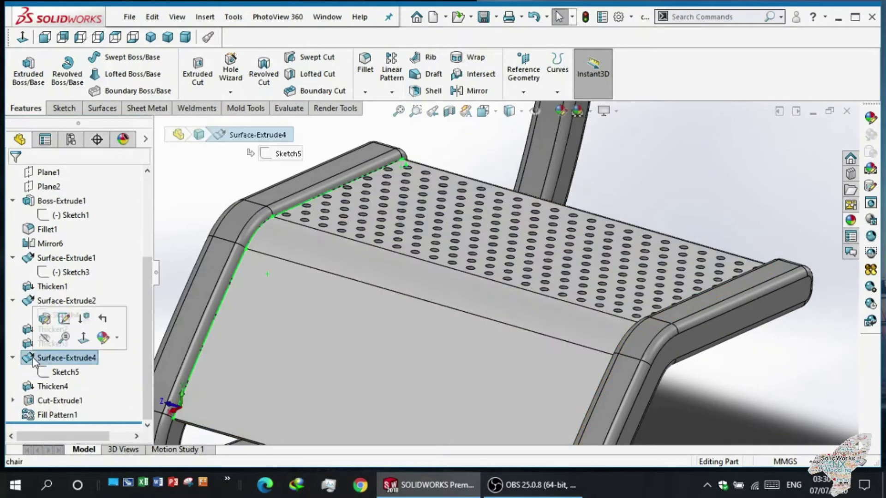
click(43, 320)
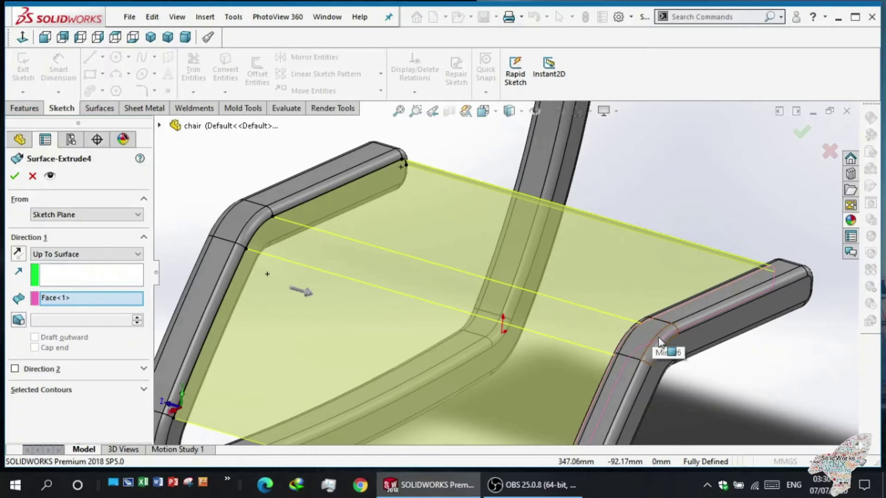
mouse_move(714, 369)
middle_down()
mouse_move(761, 346)
mouse_move(716, 372)
mouse_move(696, 361)
mouse_move(559, 411)
middle_up()
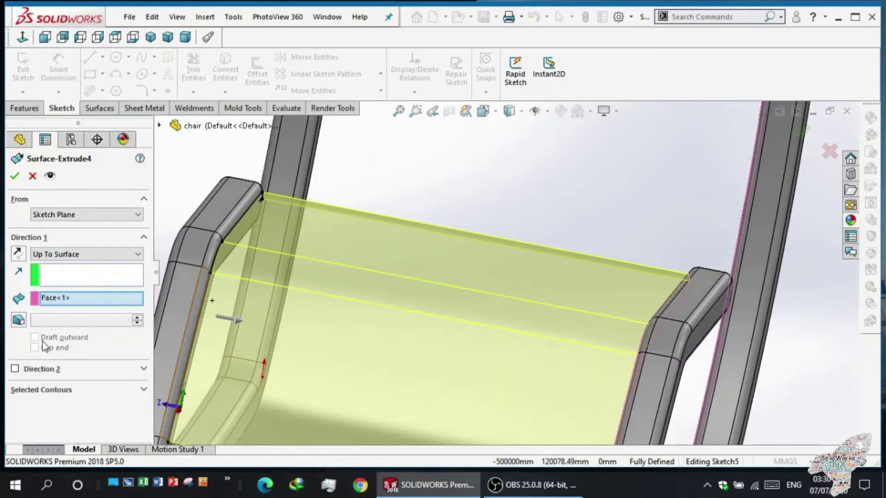
click(10, 179)
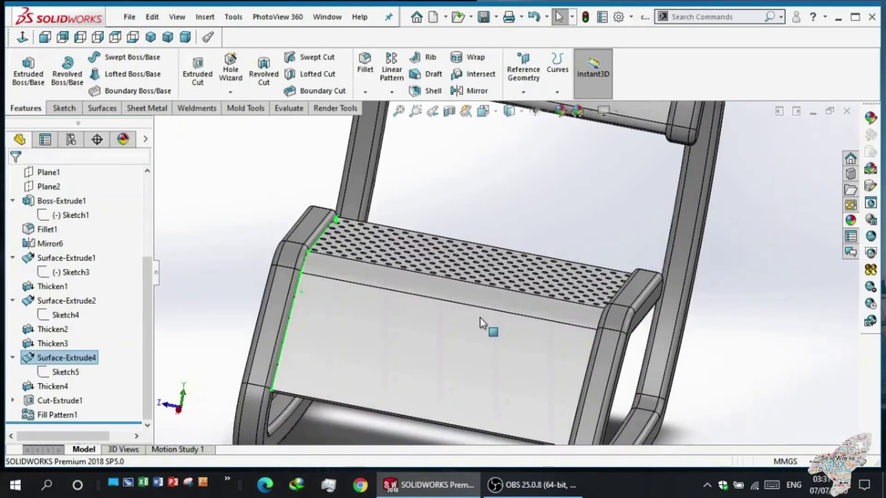
Accept Thicken4's 10.00mm merged thickening of Surface-Extrude4 after orbiting to check the panel.
click(49, 387)
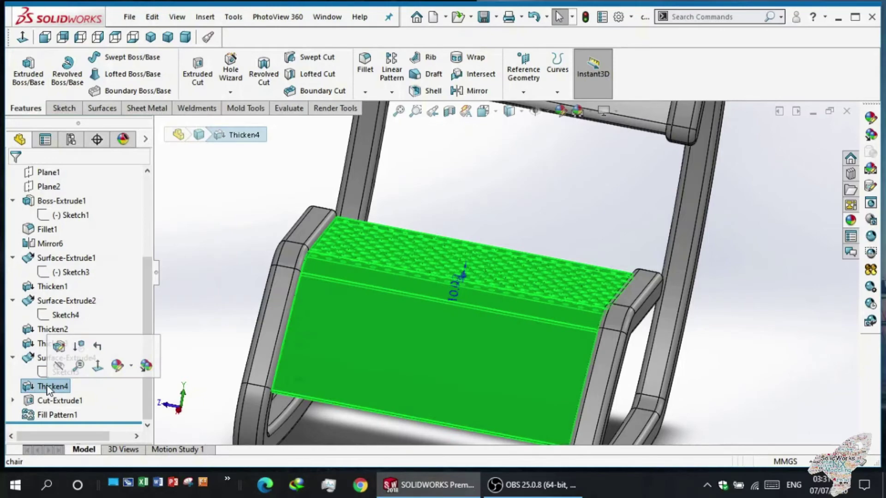
mouse_move(197, 339)
middle_down()
mouse_move(137, 299)
mouse_move(111, 321)
middle_up()
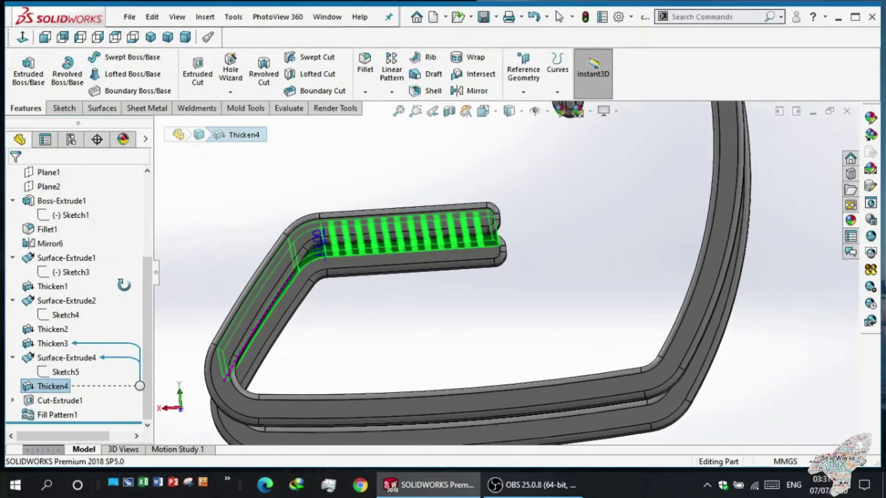
click(30, 390)
click(40, 346)
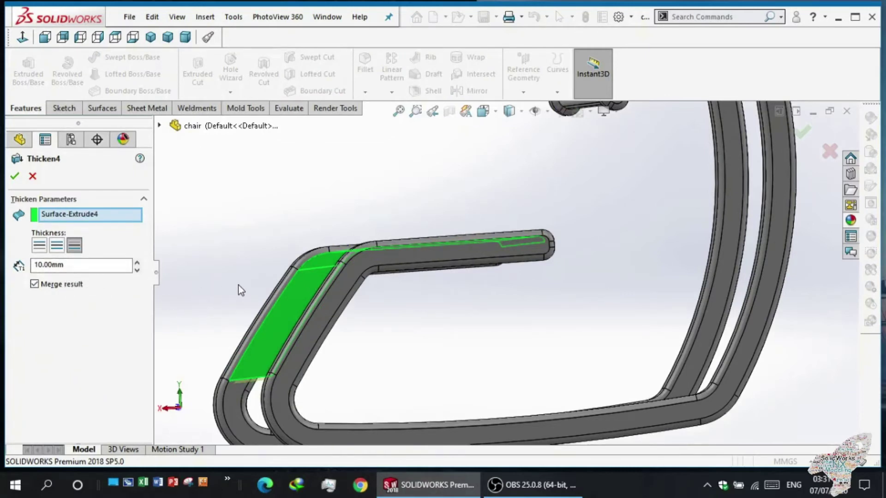
mouse_move(238, 284)
middle_down()
mouse_move(201, 291)
mouse_move(224, 287)
middle_up()
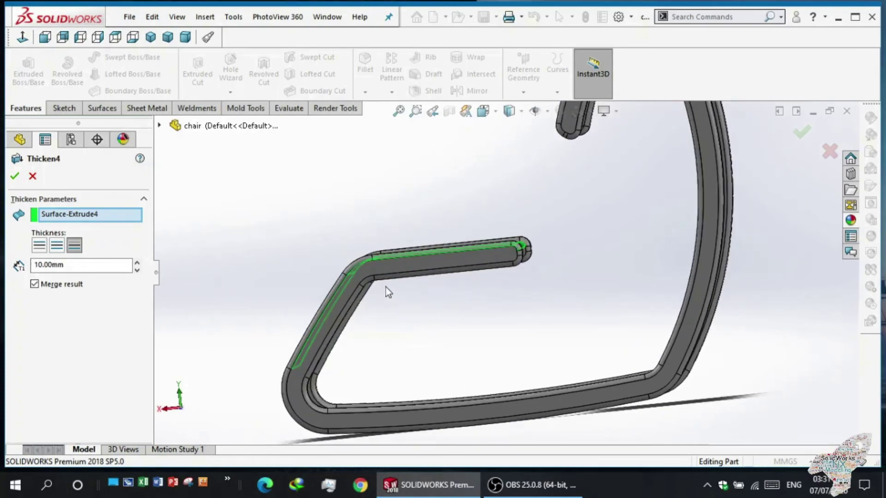
mouse_move(387, 287)
middle_down()
mouse_move(395, 312)
mouse_move(381, 299)
mouse_move(386, 312)
mouse_move(390, 297)
mouse_move(426, 319)
mouse_move(392, 300)
middle_up()
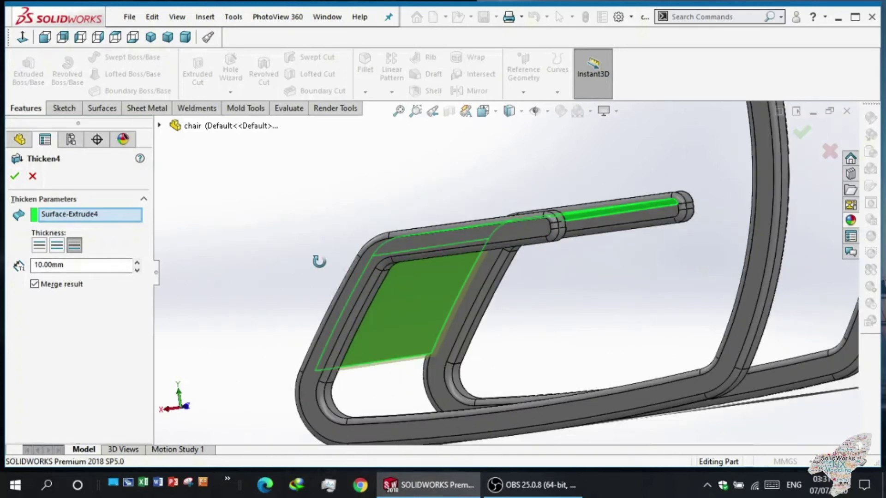
middle_drag(317, 259, 292, 262)
click(17, 179)
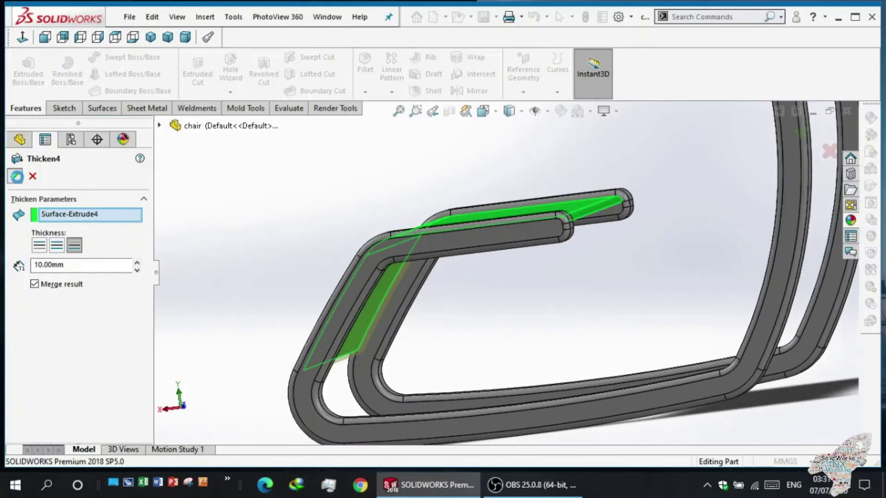
mouse_move(278, 217)
middle_down()
mouse_move(285, 241)
mouse_move(287, 223)
mouse_move(333, 238)
middle_up()
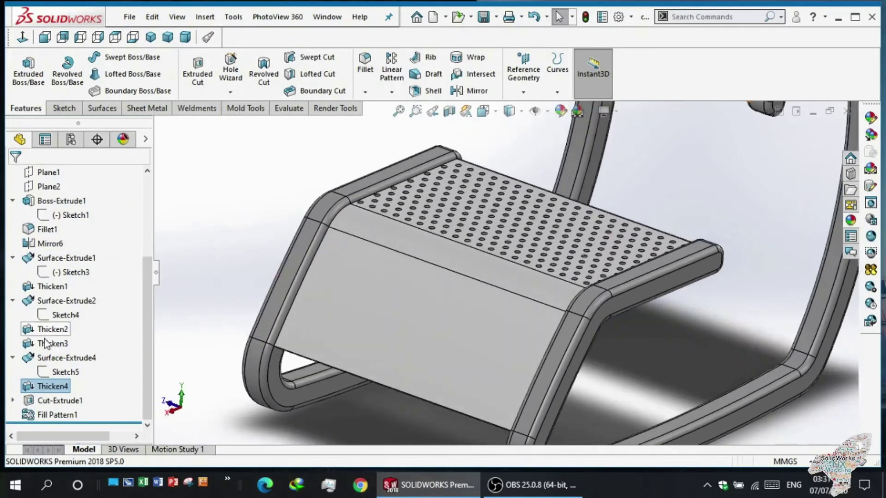
click(28, 401)
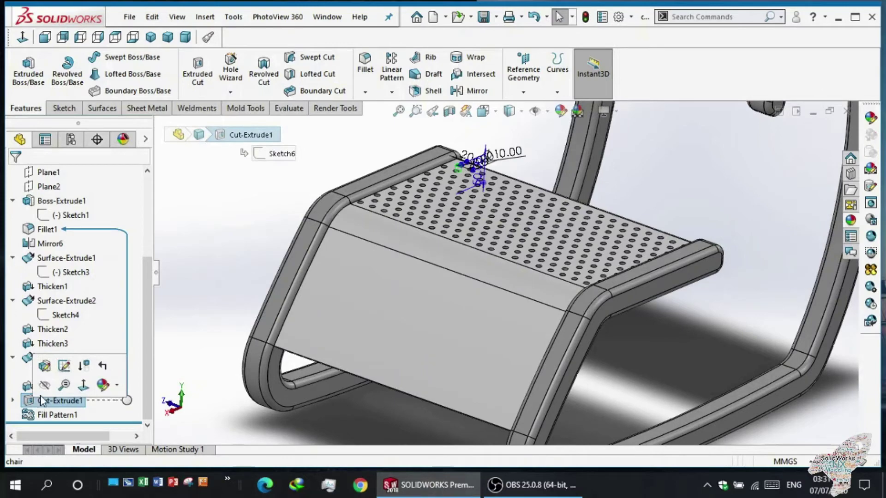
Check Cut-Extrude1 from Back and Top views and re-apply its Blind 50.00mm hole cut.
click(44, 367)
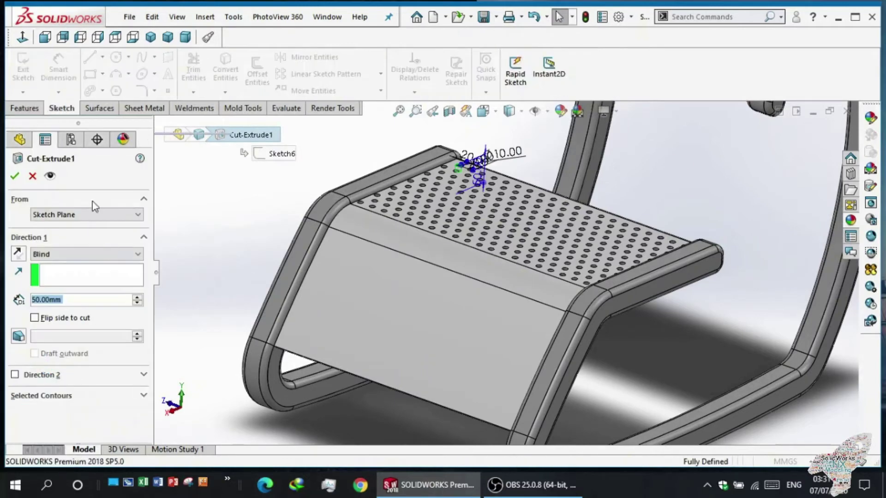
click(62, 37)
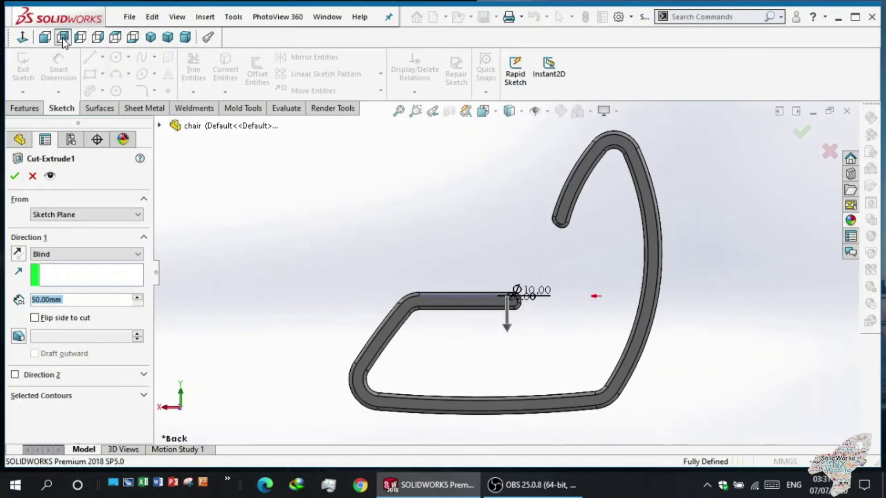
click(115, 37)
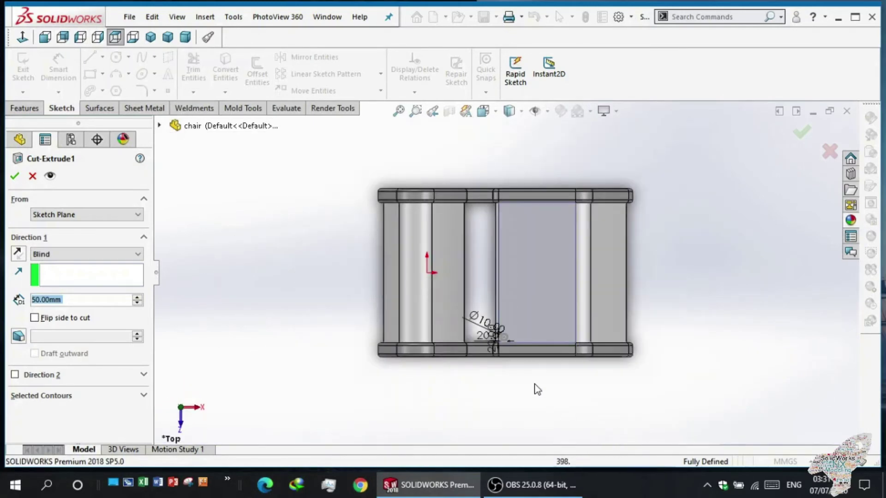
scroll(535, 364, down, 3)
scroll(507, 309, down, 3)
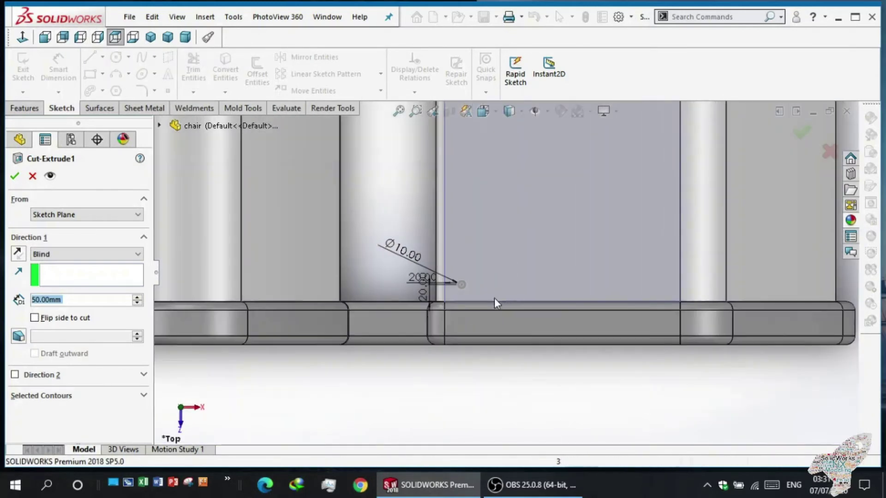
click(16, 175)
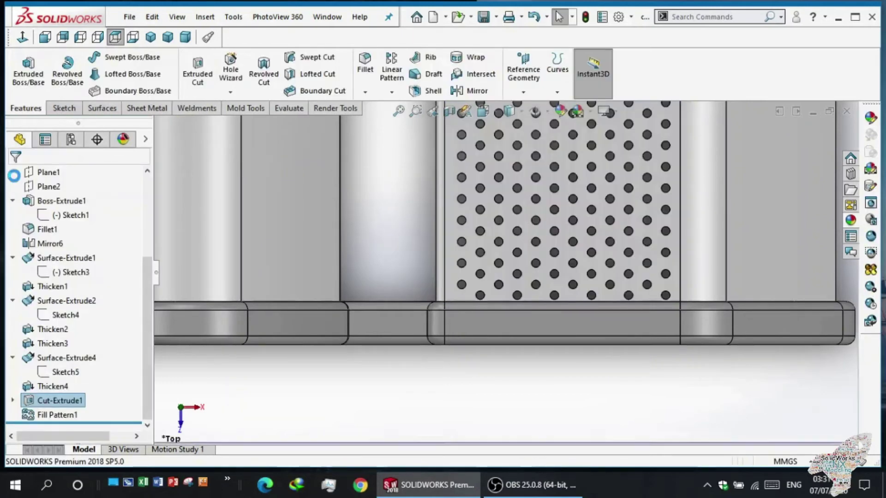
click(13, 400)
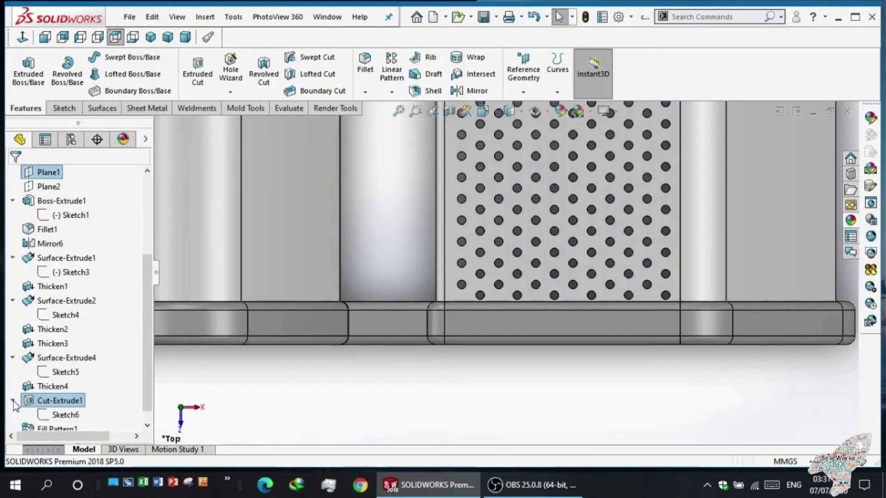
Open the hole sketch Sketch6 for editing and zoom in on the circle.
click(62, 415)
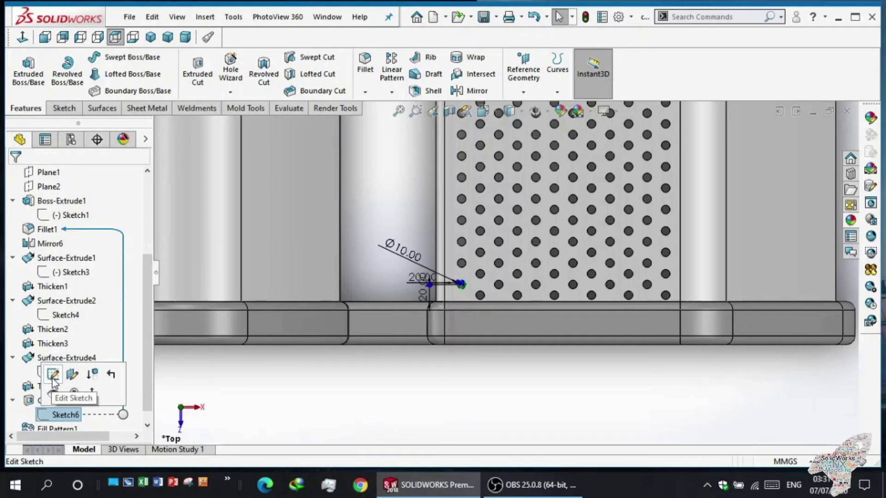
click(52, 377)
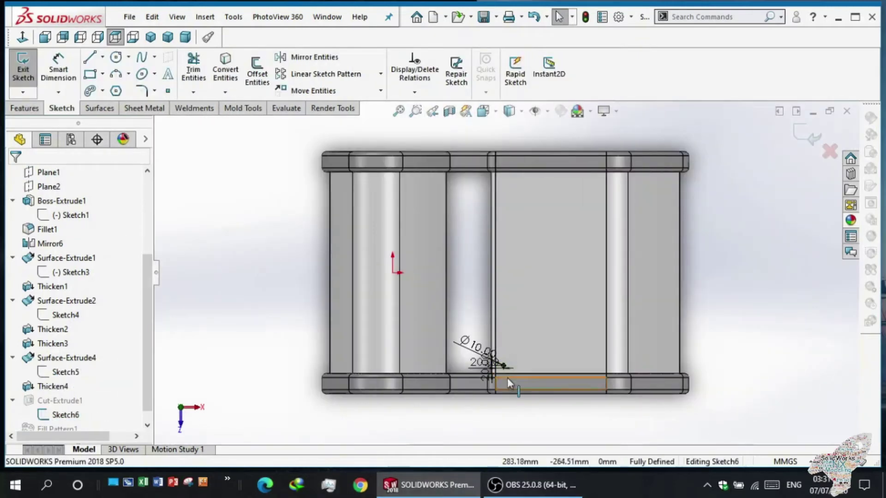
scroll(492, 389, down, 2)
scroll(491, 390, down, 3)
scroll(466, 355, down, 1)
scroll(514, 321, up, 2)
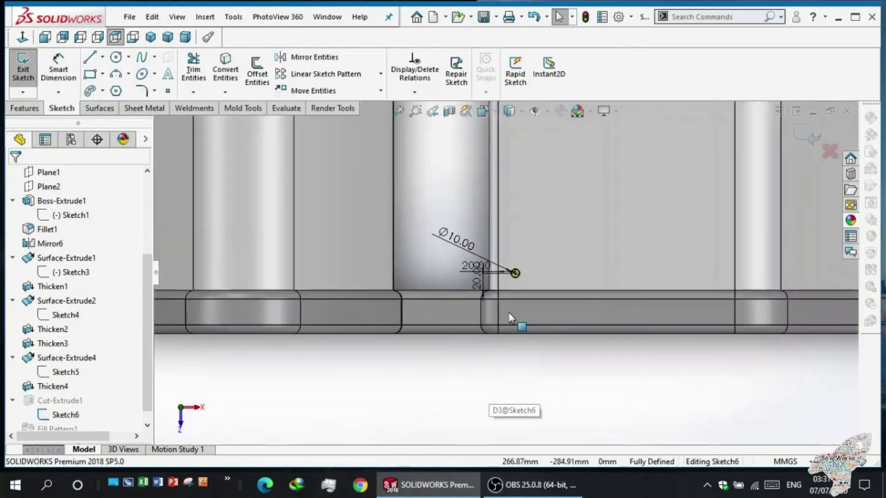
scroll(522, 270, down, 2)
scroll(481, 284, down, 1)
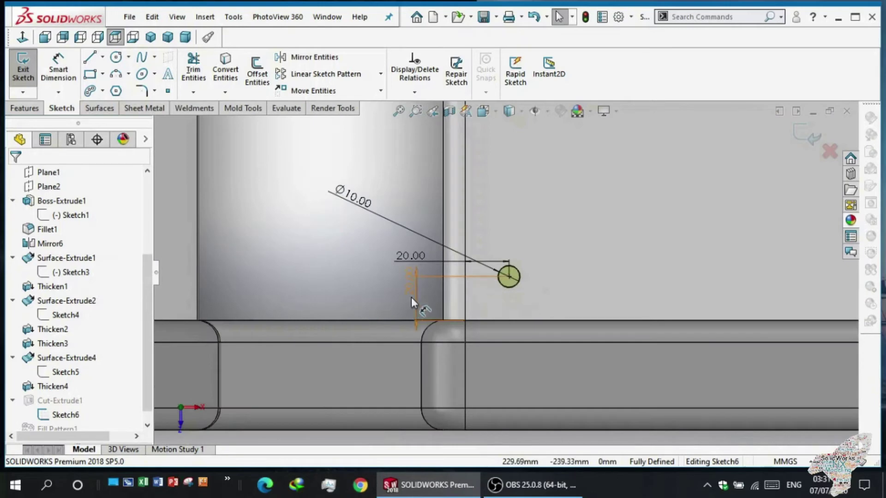
Move both 20.00 dimensions and the Ø10.00 dimension around the circle, then exit the sketch.
drag(475, 308, 575, 304)
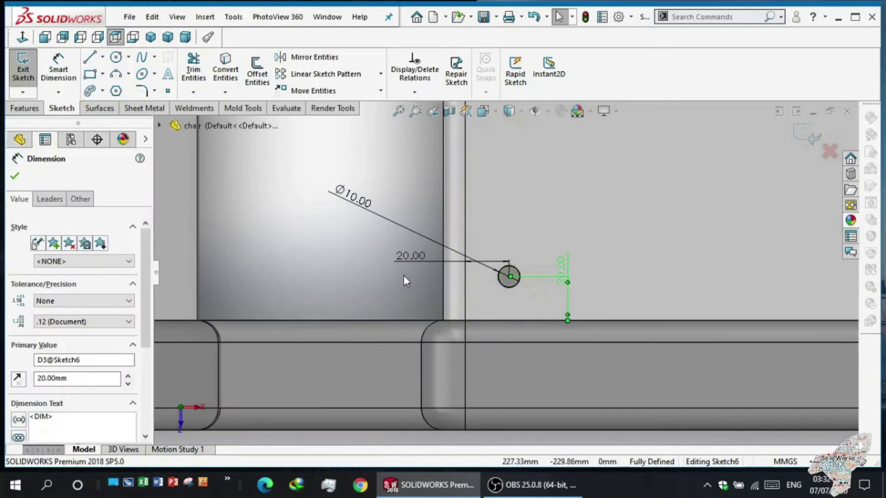
drag(430, 262, 476, 287)
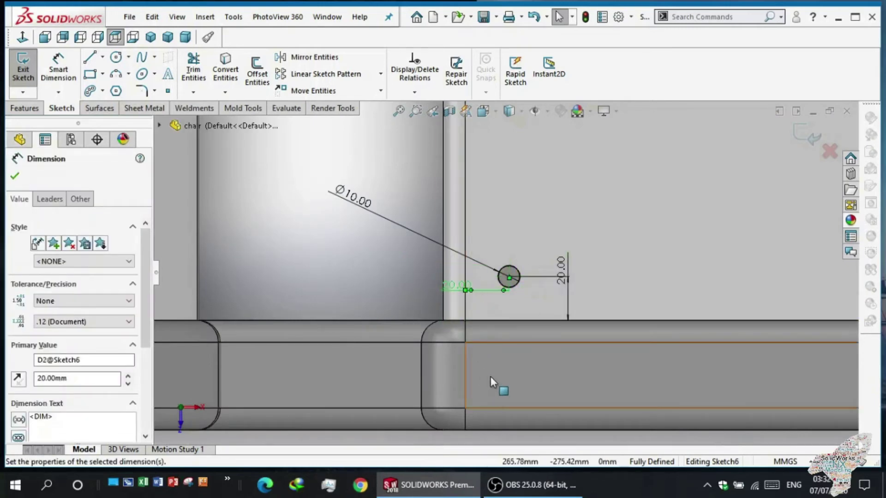
scroll(462, 400, down, 2)
scroll(460, 401, up, 3)
click(483, 356)
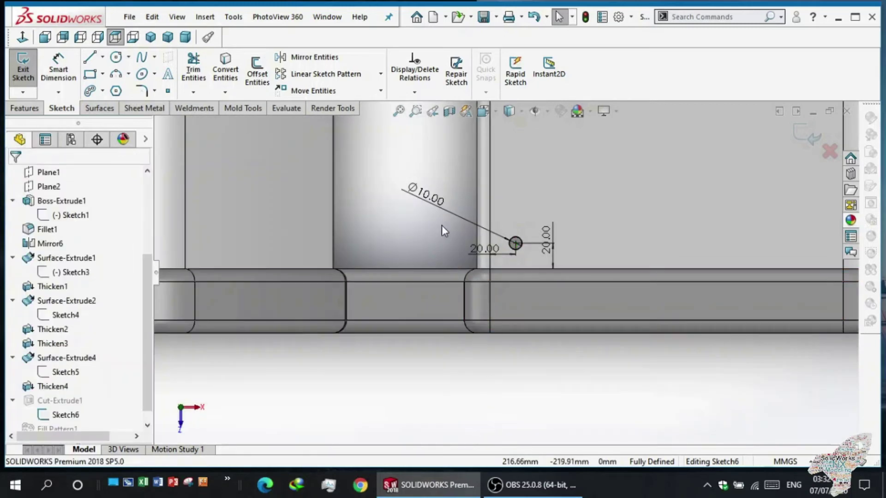
drag(429, 202, 512, 203)
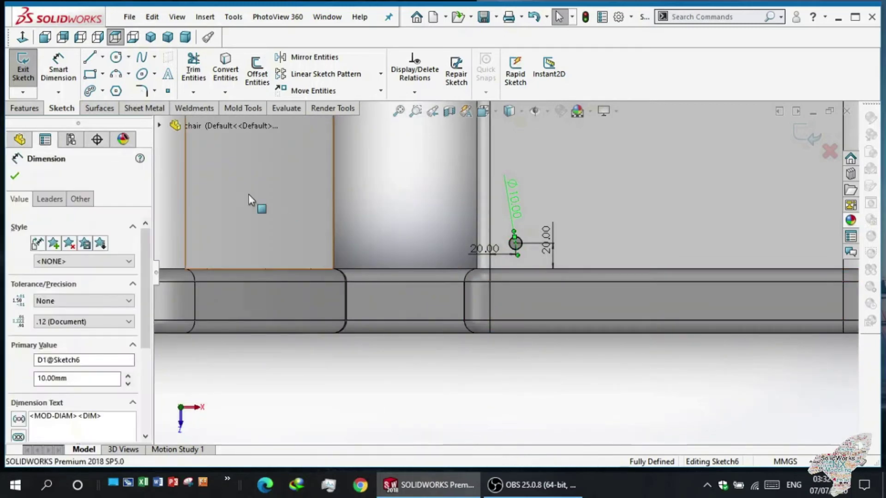
click(23, 69)
click(23, 69)
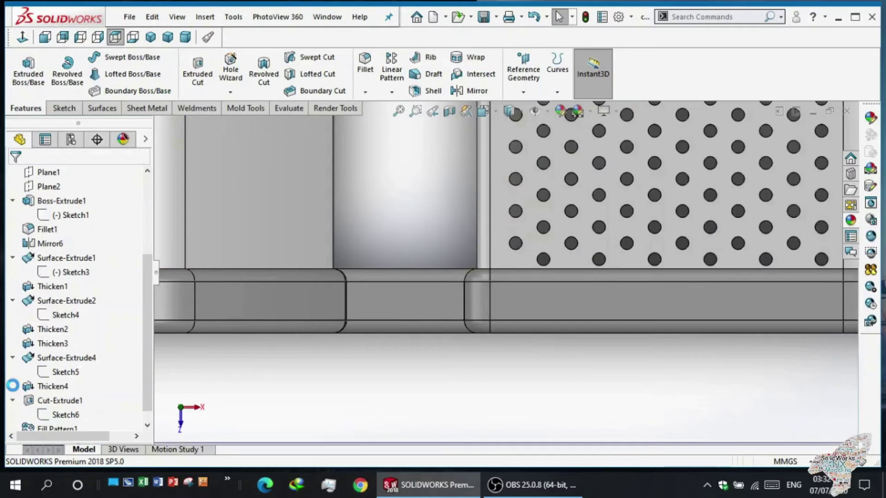
scroll(42, 417, down, 1)
click(46, 386)
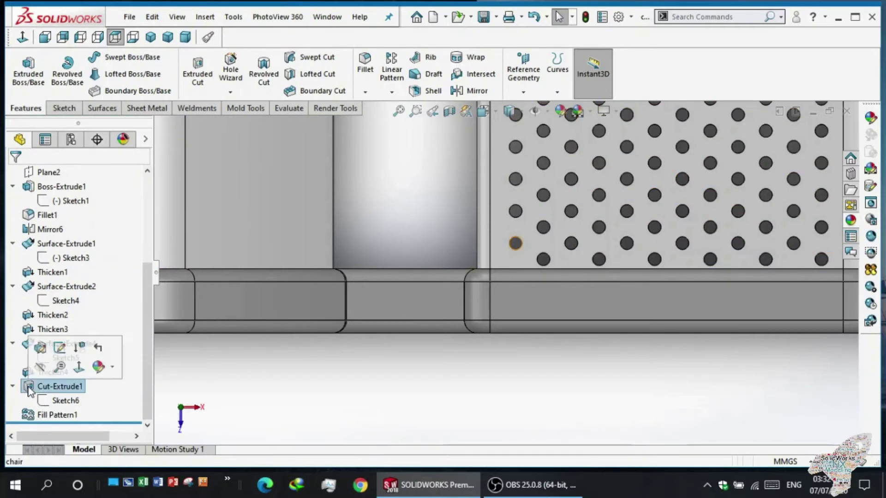
click(50, 347)
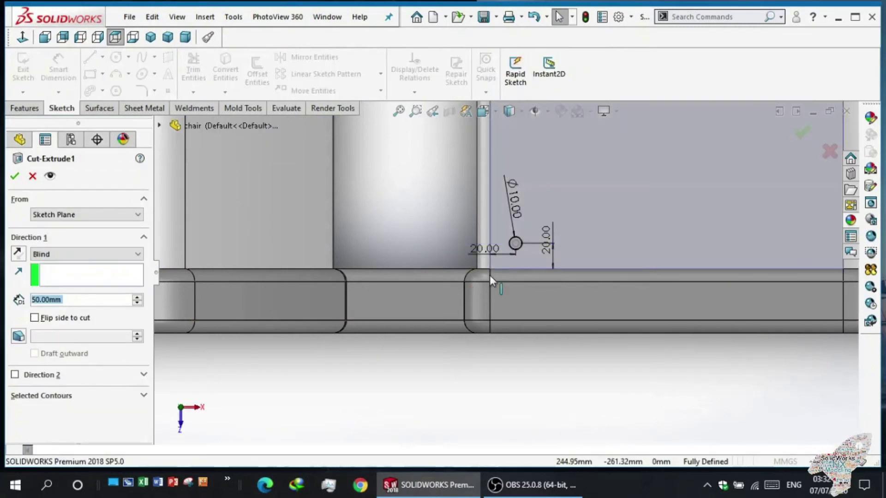
scroll(512, 250, down, 2)
scroll(507, 253, down, 1)
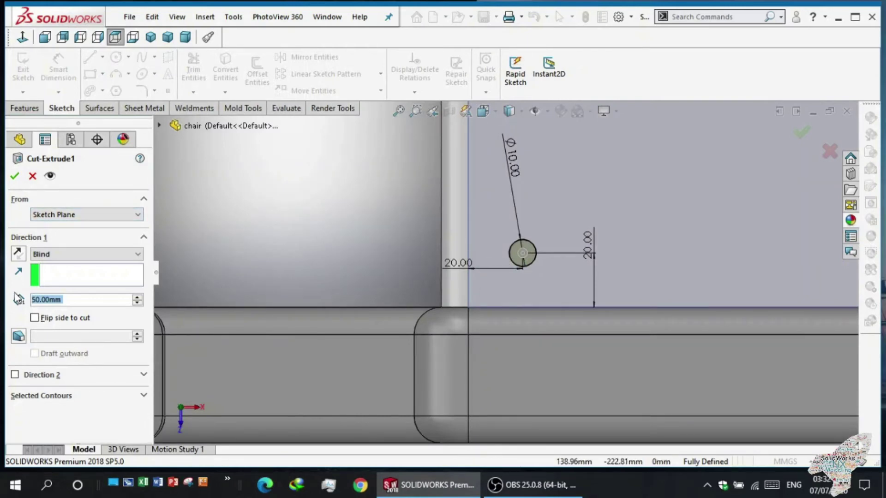
click(15, 178)
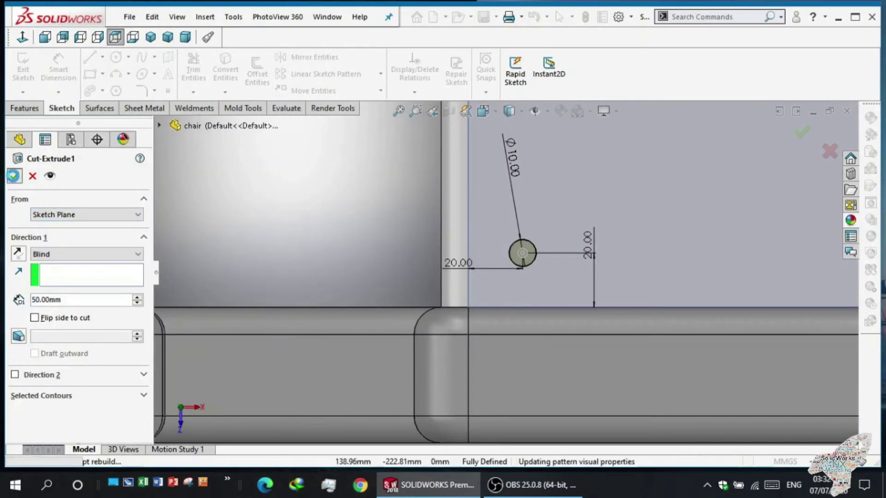
scroll(461, 290, up, 2)
scroll(459, 300, up, 1)
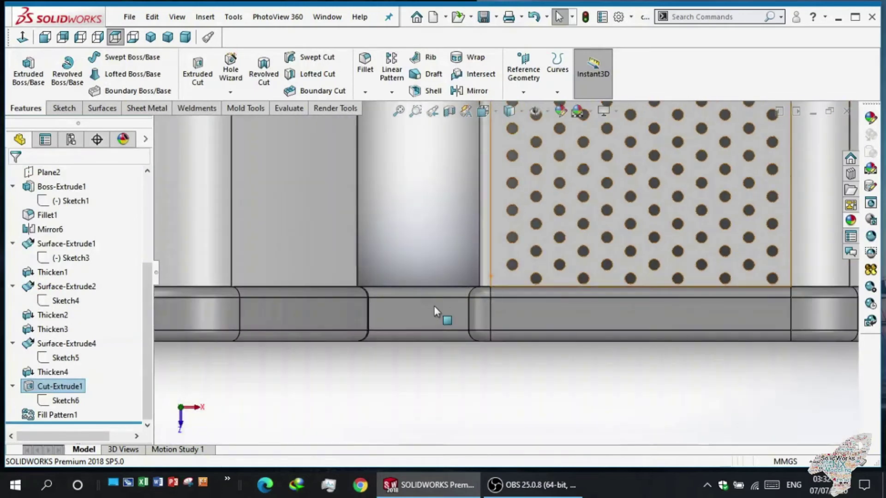
click(32, 417)
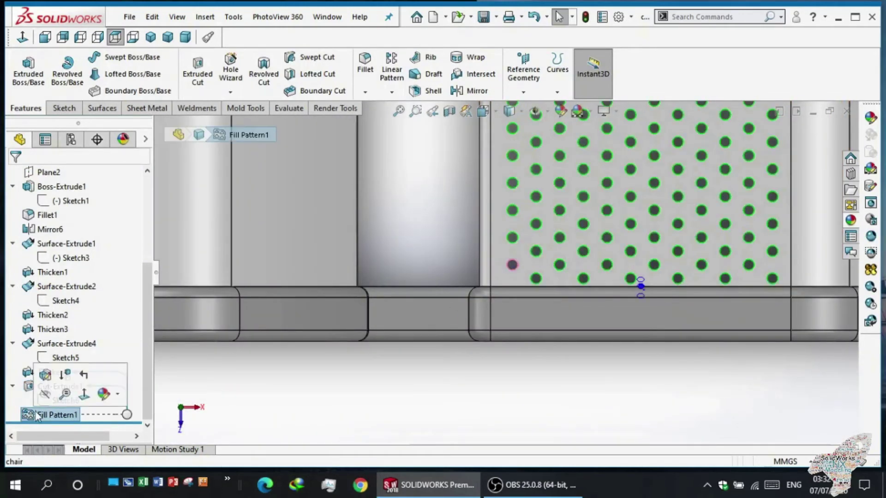
Review Fill Pattern1's 25.00mm spacing at 60.00deg on Face<1>, checking the seat preview, and accept it.
click(42, 377)
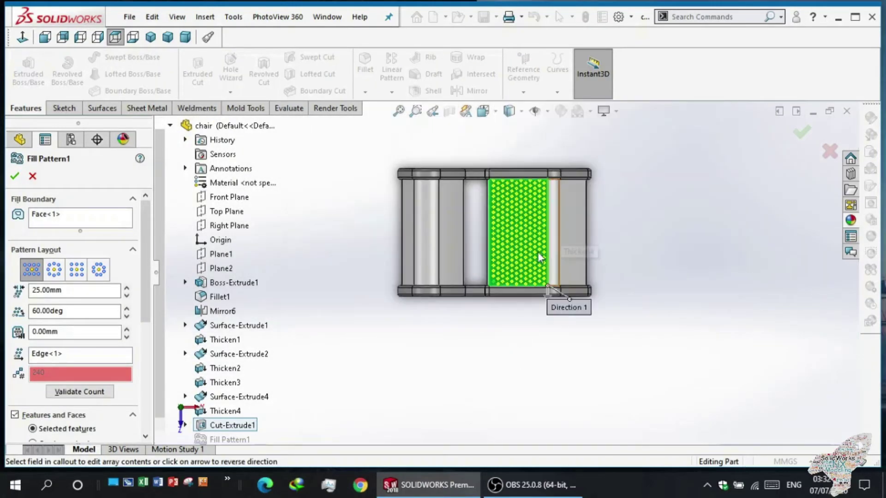
scroll(531, 258, down, 5)
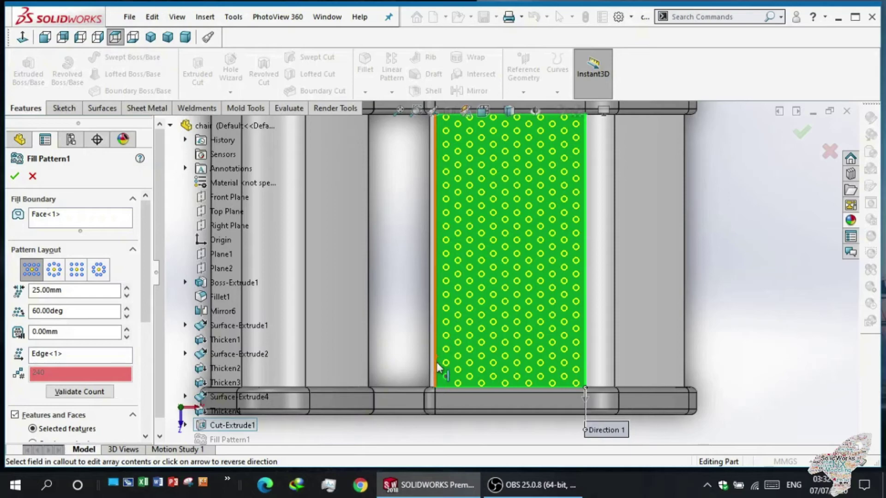
mouse_move(450, 358)
middle_down()
mouse_move(410, 324)
mouse_move(470, 303)
middle_up()
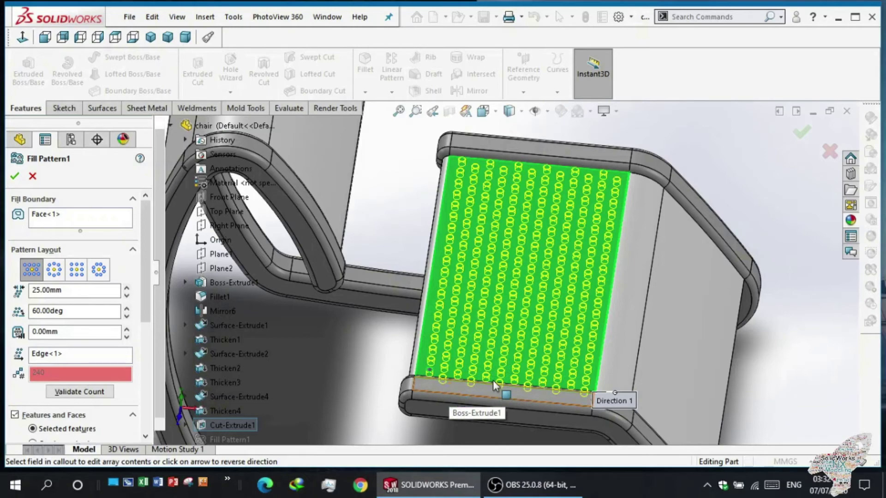
middle_drag(401, 392, 379, 391)
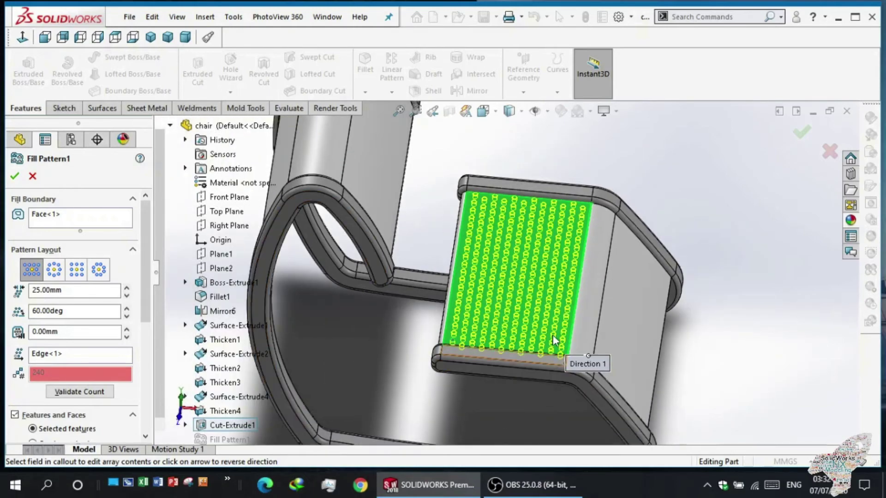
scroll(538, 352, down, 2)
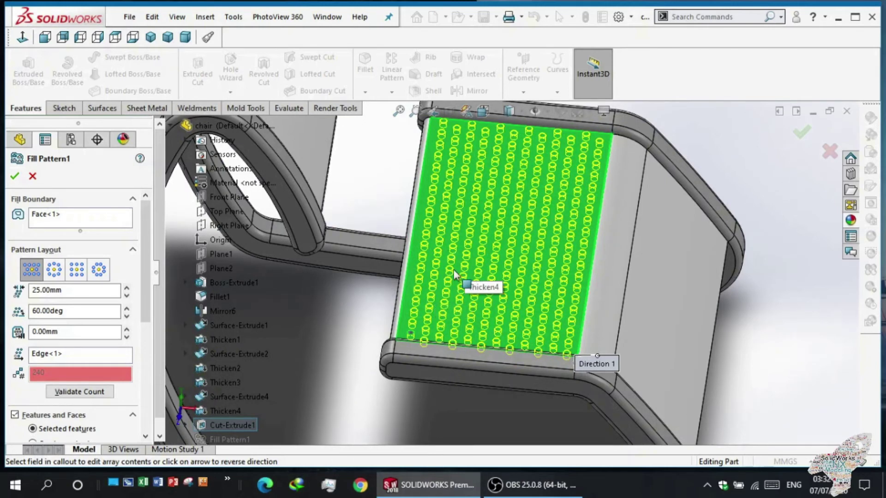
click(14, 178)
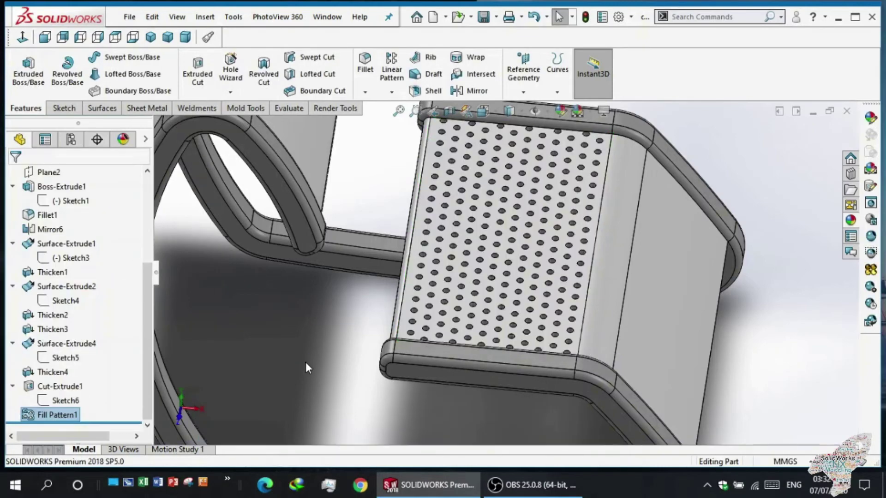
Zoom out to the whole chair and switch its display style to Shaded without edges.
scroll(306, 361, up, 4)
mouse_move(336, 336)
middle_down()
mouse_move(296, 335)
mouse_move(336, 301)
middle_up()
scroll(402, 298, up, 3)
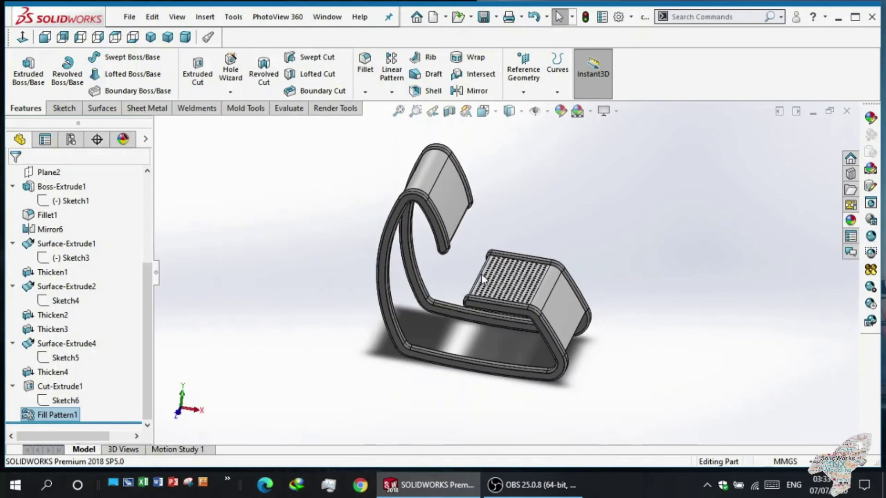
scroll(482, 279, down, 2)
mouse_move(439, 286)
middle_down()
mouse_move(411, 264)
mouse_move(435, 271)
middle_up()
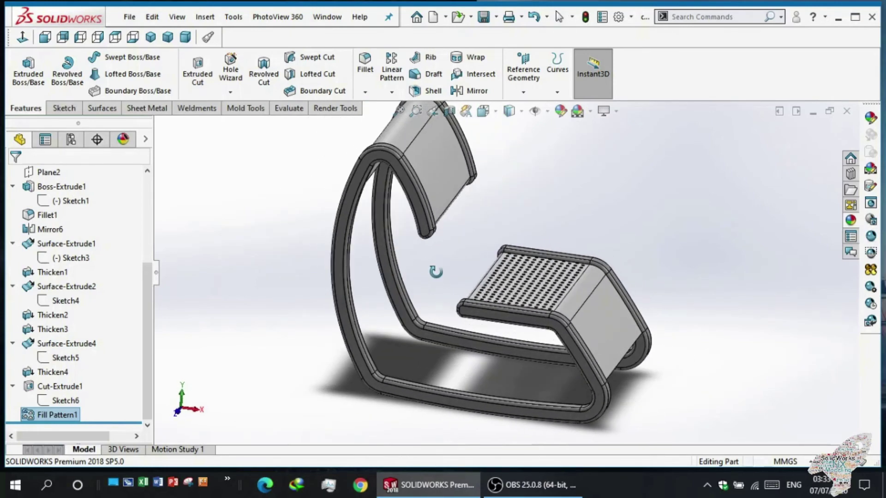
scroll(451, 265, up, 2)
scroll(474, 228, down, 3)
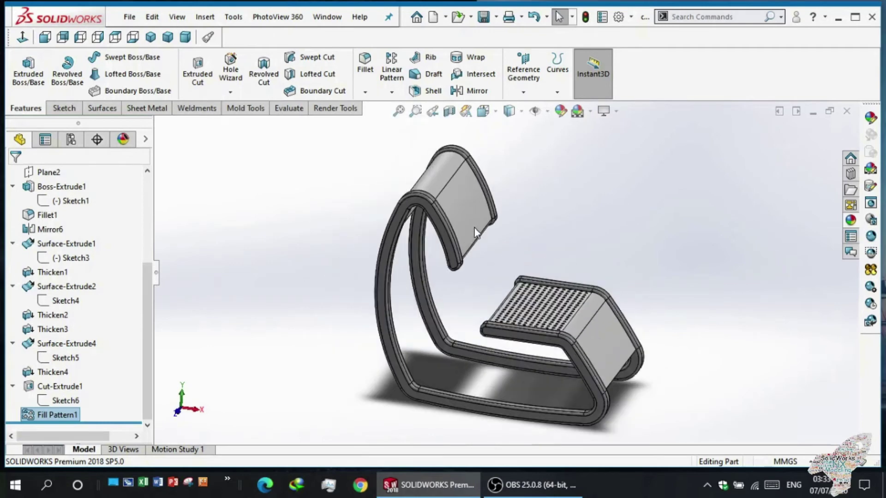
click(522, 113)
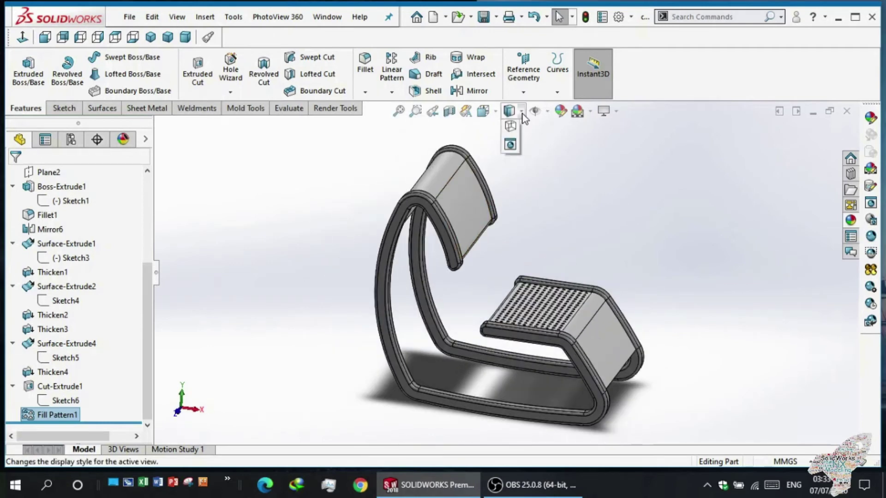
click(510, 145)
scroll(510, 252, up, 1)
mouse_move(510, 252)
middle_down()
mouse_move(489, 259)
mouse_move(500, 266)
mouse_move(475, 254)
middle_up()
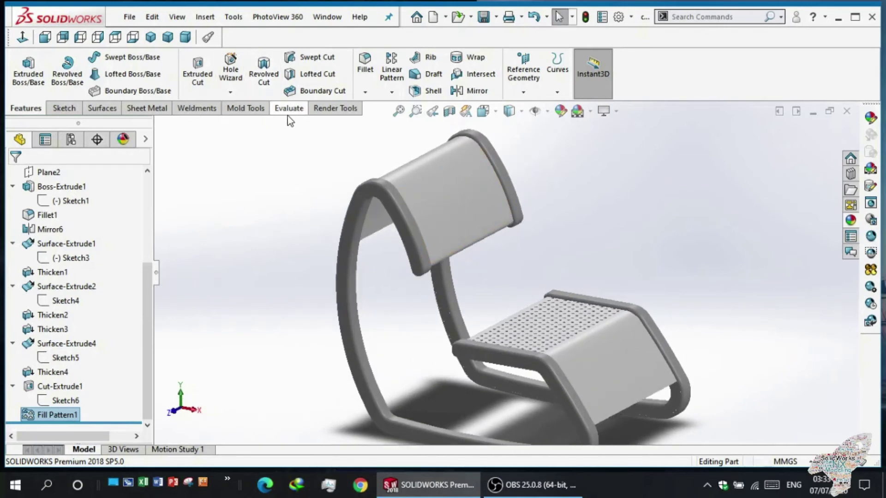
click(325, 108)
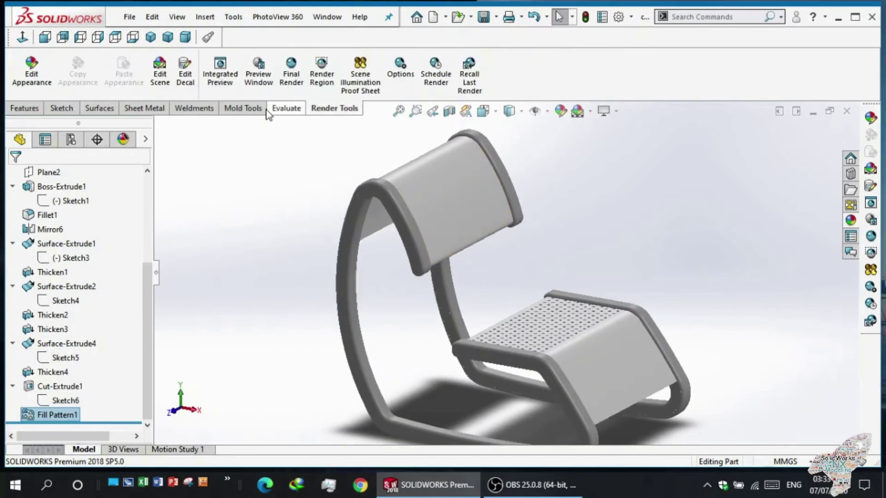
Start the PhotoView 360 Integrated Preview, cancelling the firewall alert, and orbit the rendered chair.
click(224, 82)
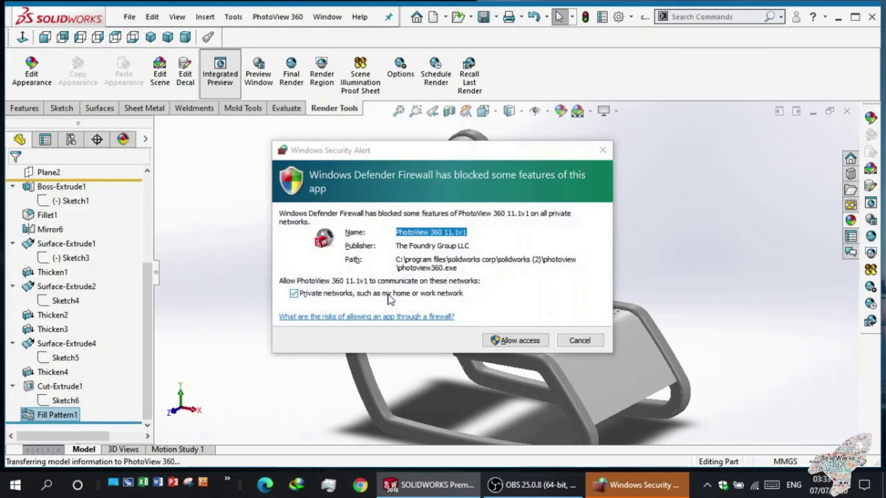
click(570, 343)
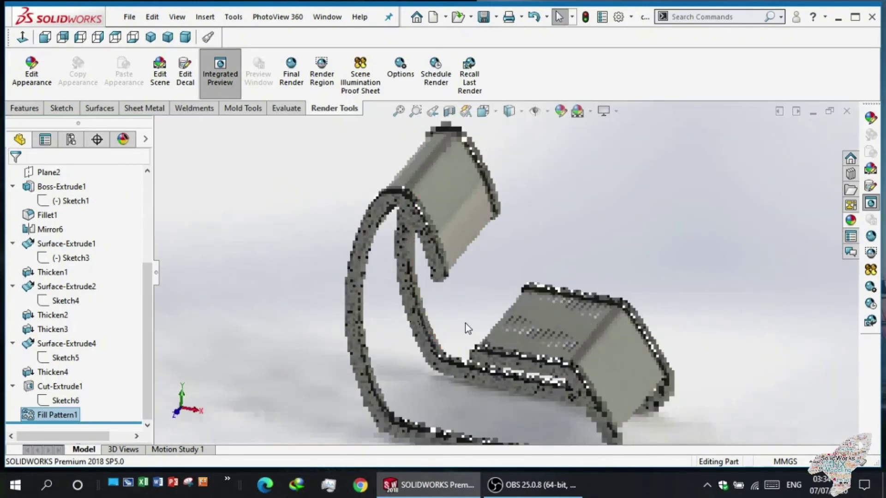
mouse_move(493, 347)
middle_down()
mouse_move(447, 322)
mouse_move(537, 389)
middle_up()
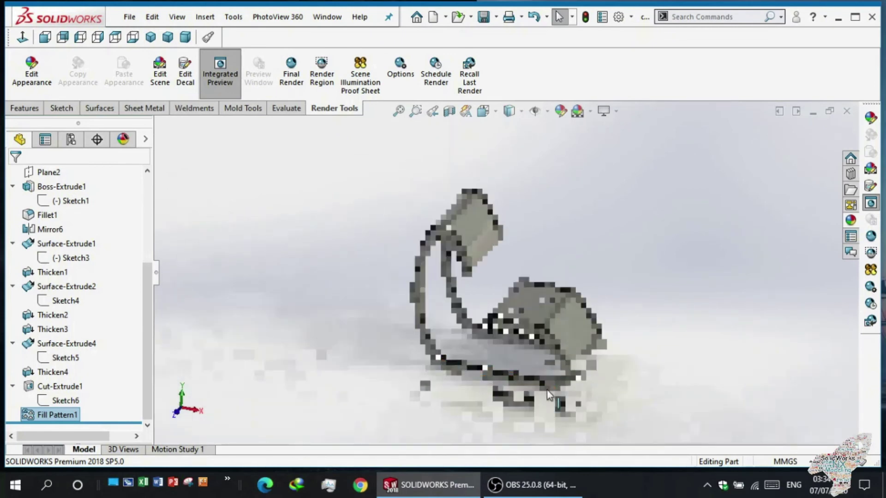
middle_drag(548, 344, 494, 301)
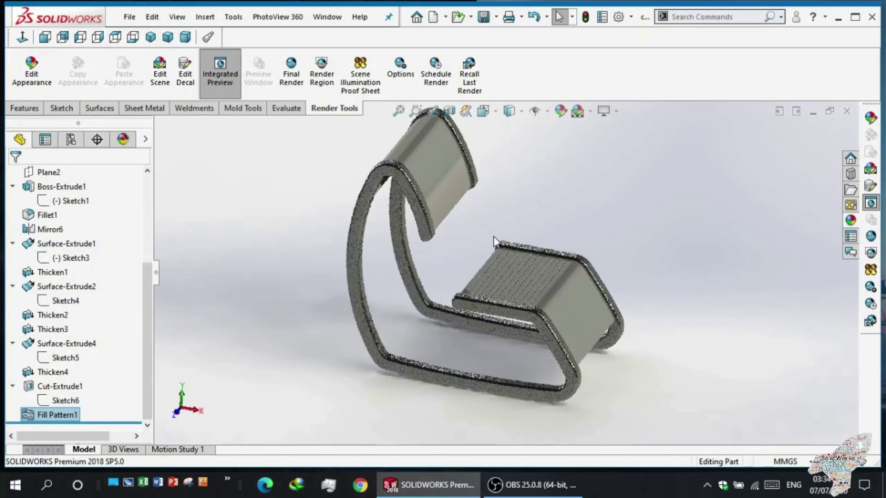
scroll(504, 202, up, 1)
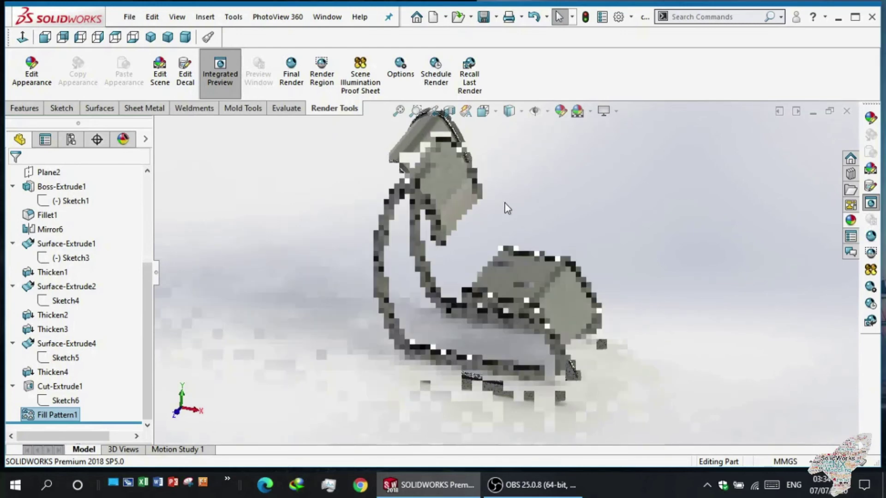
scroll(498, 194, down, 1)
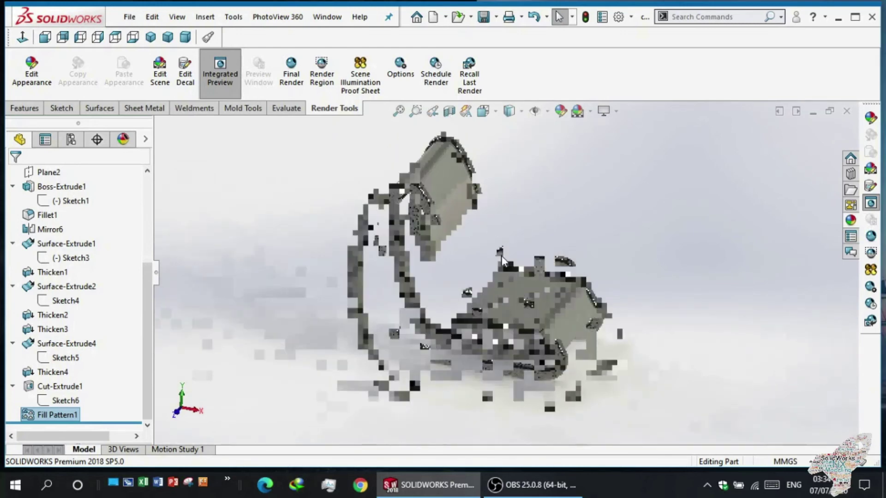
Orbit and zoom the rendered chair preview to a more edge-on angle.
mouse_move(478, 273)
middle_down()
mouse_move(486, 293)
mouse_move(419, 356)
mouse_move(459, 361)
mouse_move(471, 351)
middle_up()
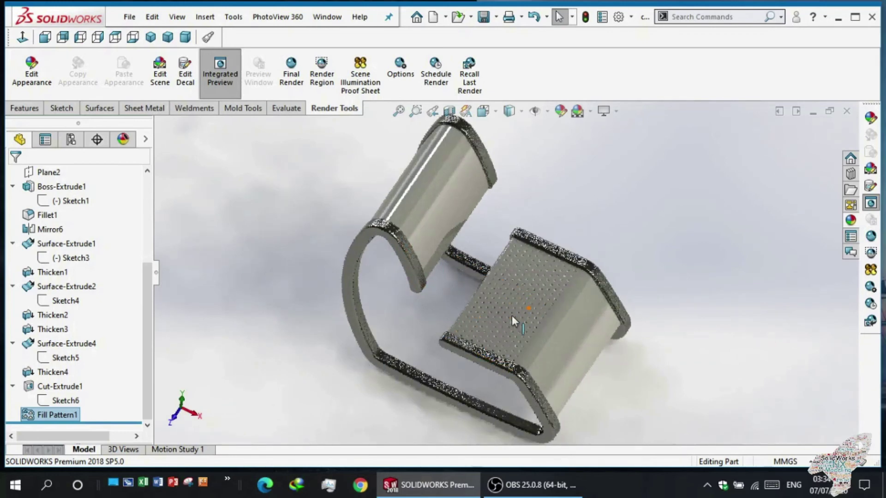
key(Left)
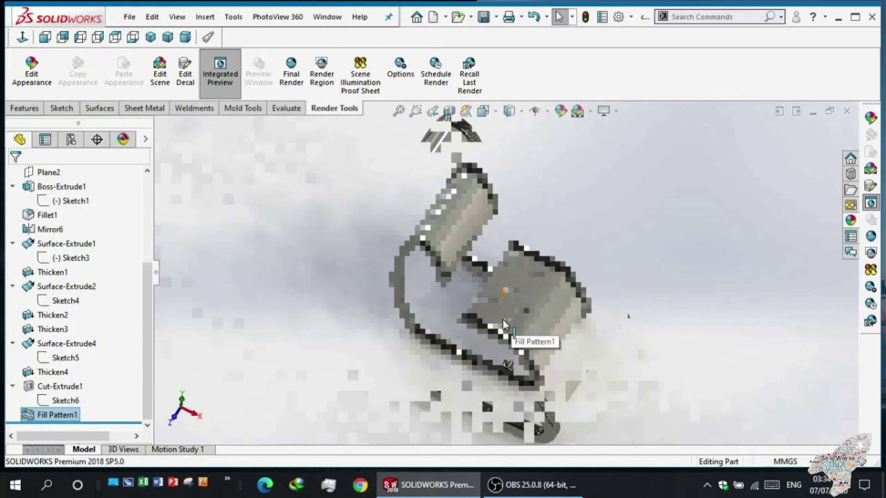
scroll(516, 275, down, 3)
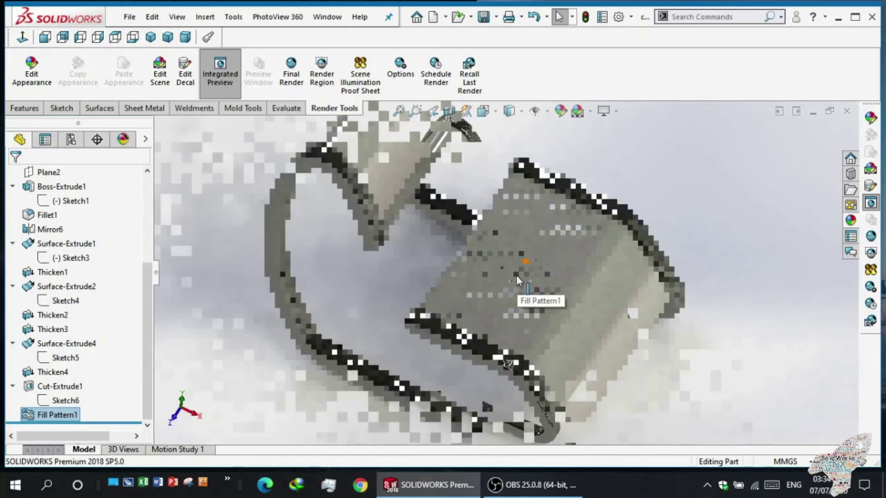
scroll(516, 275, down, 2)
scroll(516, 275, down, 2)
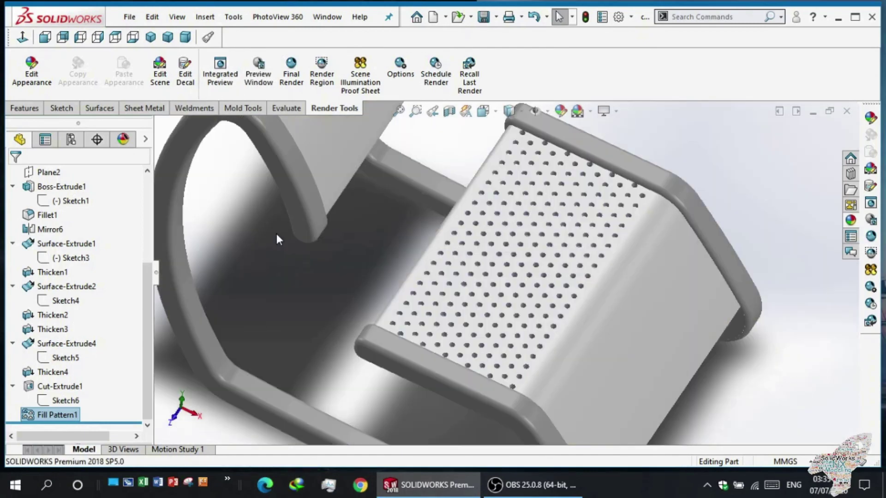
mouse_move(300, 256)
middle_down()
mouse_move(286, 233)
mouse_move(326, 237)
mouse_move(345, 268)
mouse_move(468, 268)
mouse_move(415, 253)
mouse_move(447, 278)
mouse_move(431, 233)
mouse_move(459, 233)
mouse_move(431, 233)
mouse_move(416, 248)
mouse_move(458, 260)
middle_up()
scroll(345, 267, up, 5)
scroll(446, 272, down, 2)
scroll(457, 260, up, 2)
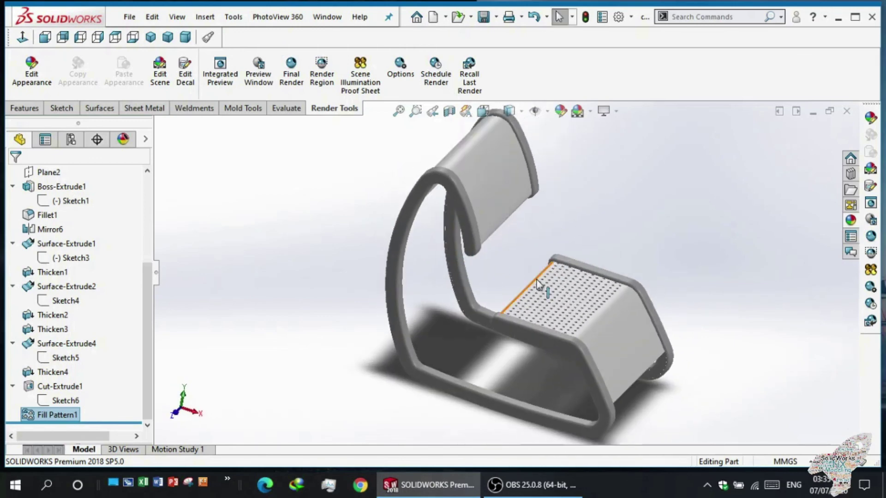
scroll(533, 282, up, 2)
mouse_move(533, 282)
middle_down()
mouse_move(511, 269)
mouse_move(454, 262)
mouse_move(510, 259)
middle_up()
scroll(455, 263, down, 2)
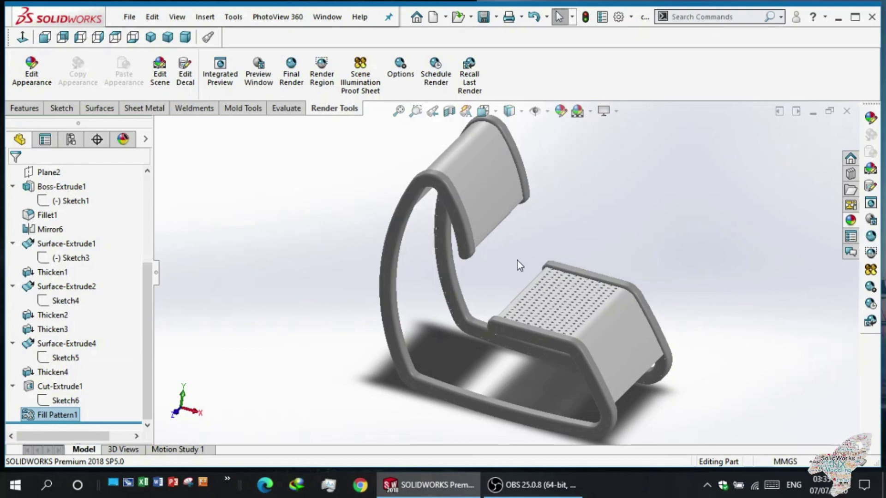
mouse_move(515, 265)
middle_down()
mouse_move(472, 247)
mouse_move(516, 251)
mouse_move(494, 255)
mouse_move(508, 257)
middle_up()
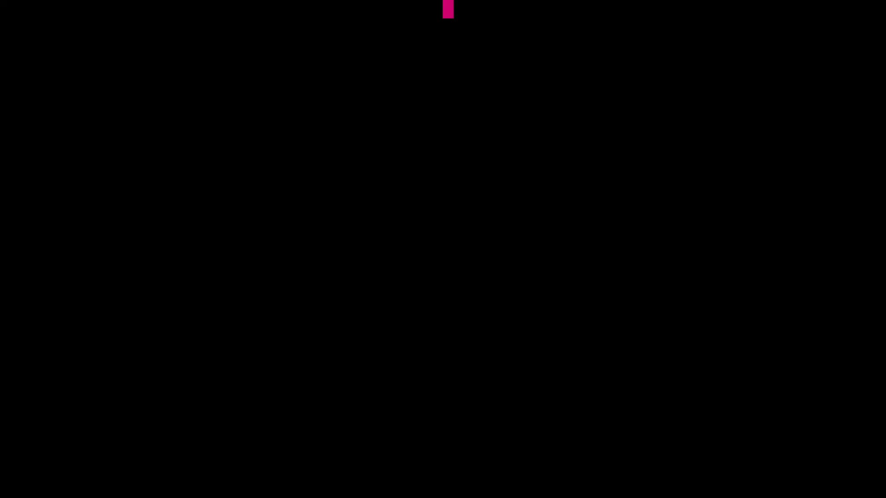